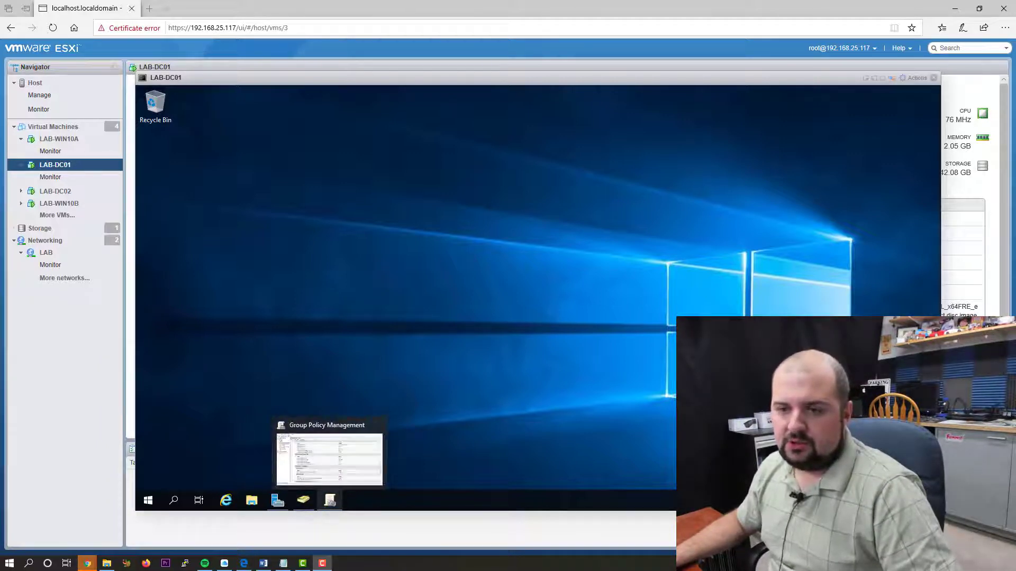
- Create a new GPO linked to lab.lan and name it 'Rename Local Admin and Guest Accounts'
{"action": "left_click", "coordinate": [330, 500]}
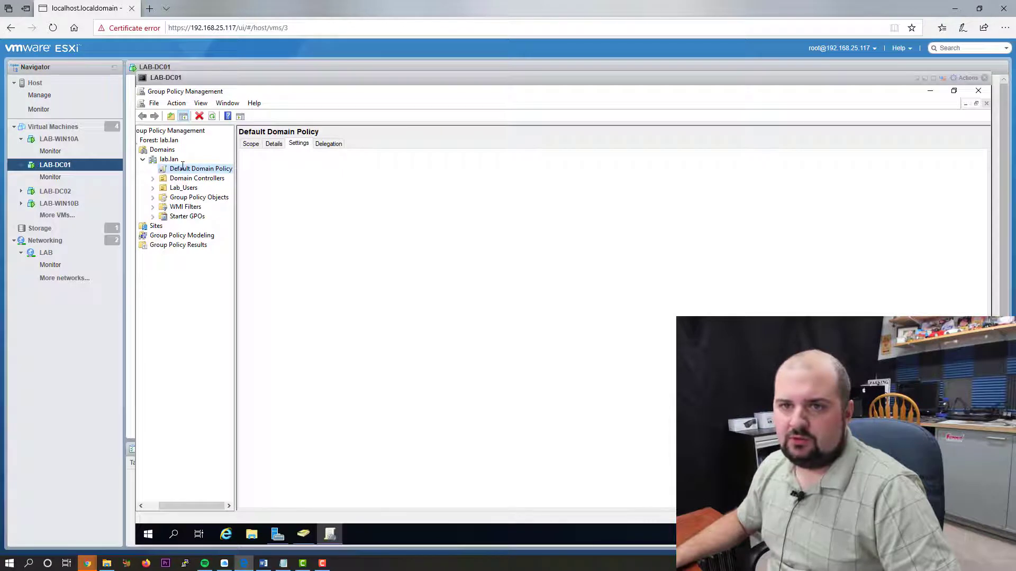
{"action": "right_click", "coordinate": [162, 160]}
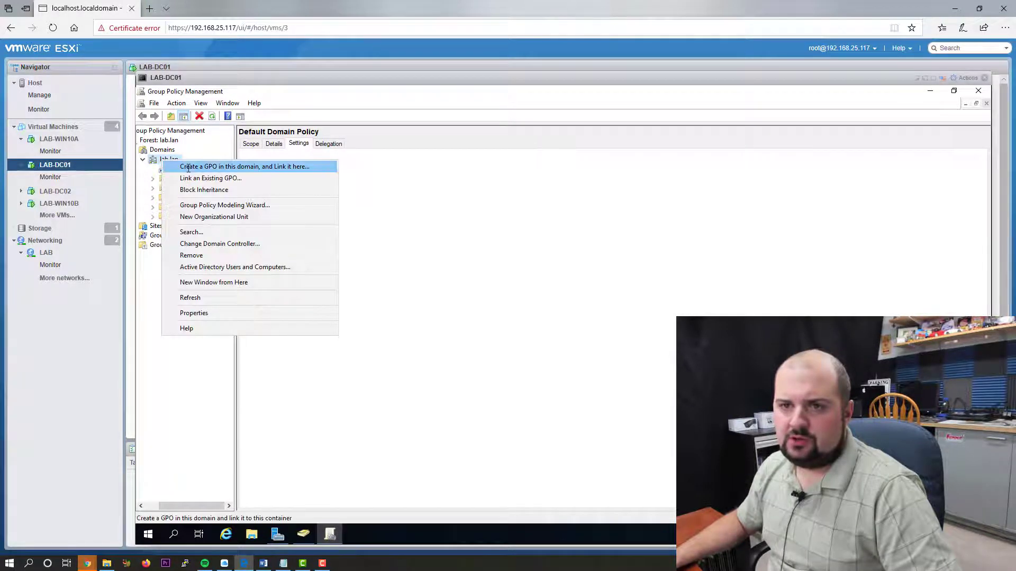
{"action": "left_click", "coordinate": [189, 169]}
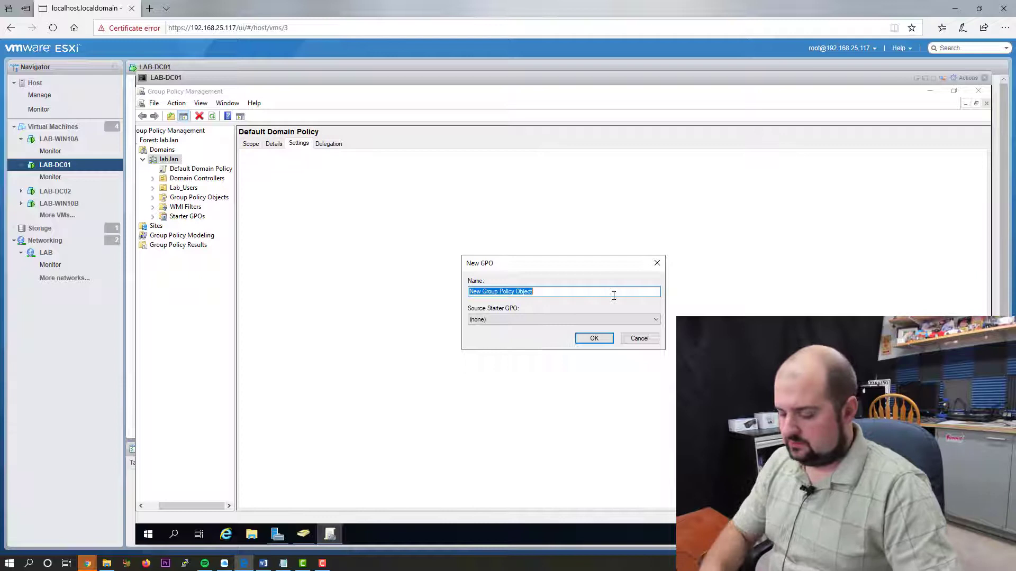
{"action": "key", "text": "BackSpace"}
{"action": "type", "text": "Rena"}
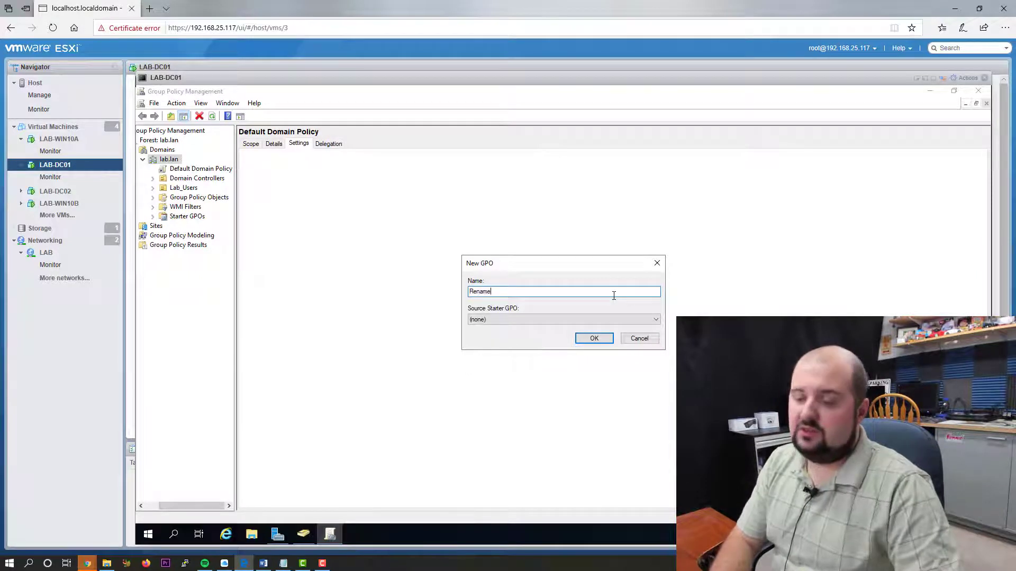
{"action": "type", "text": "me "}
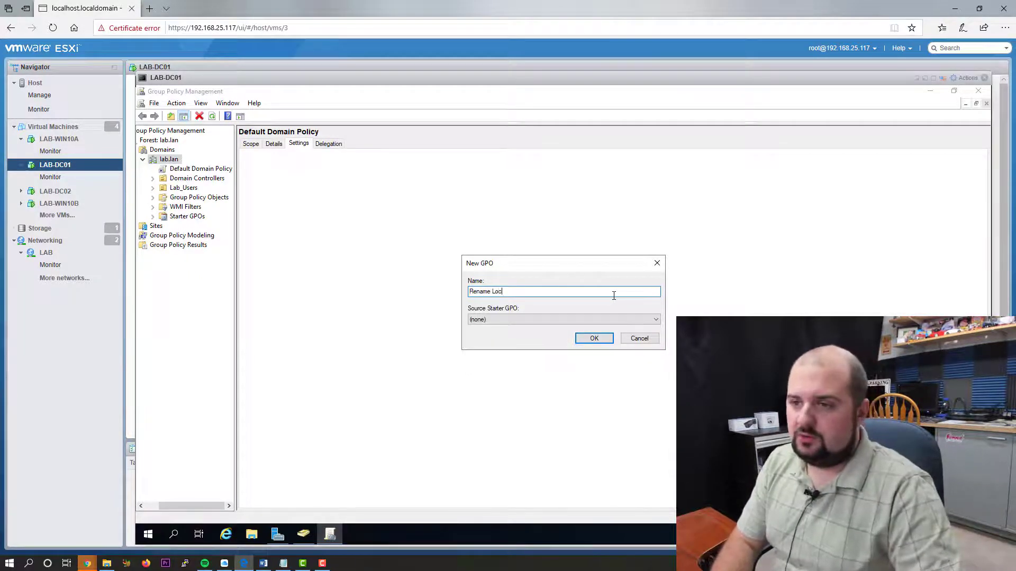
{"action": "type", "text": "Local Admin Account"}
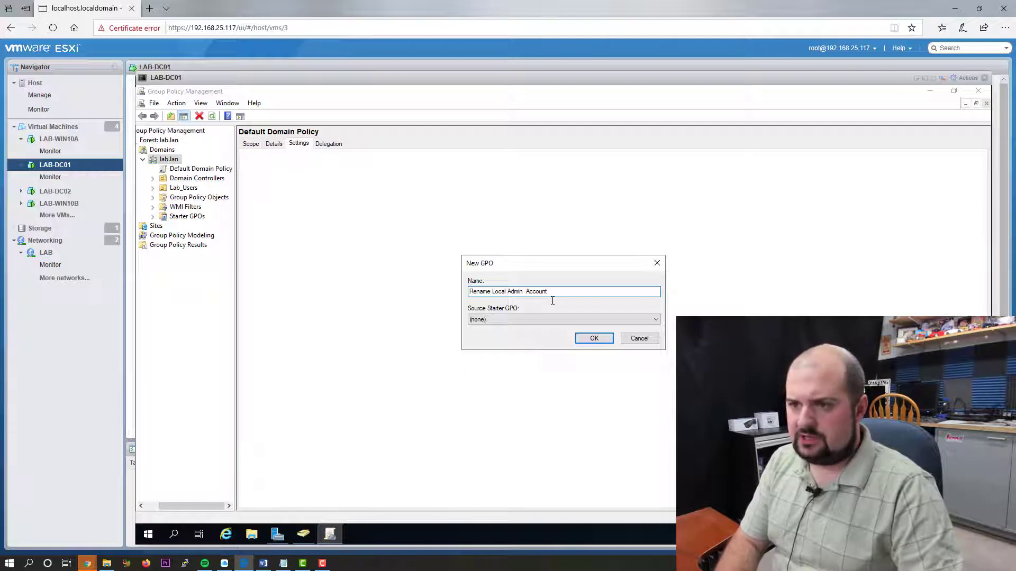
{"action": "type", "text": "and Gues"}
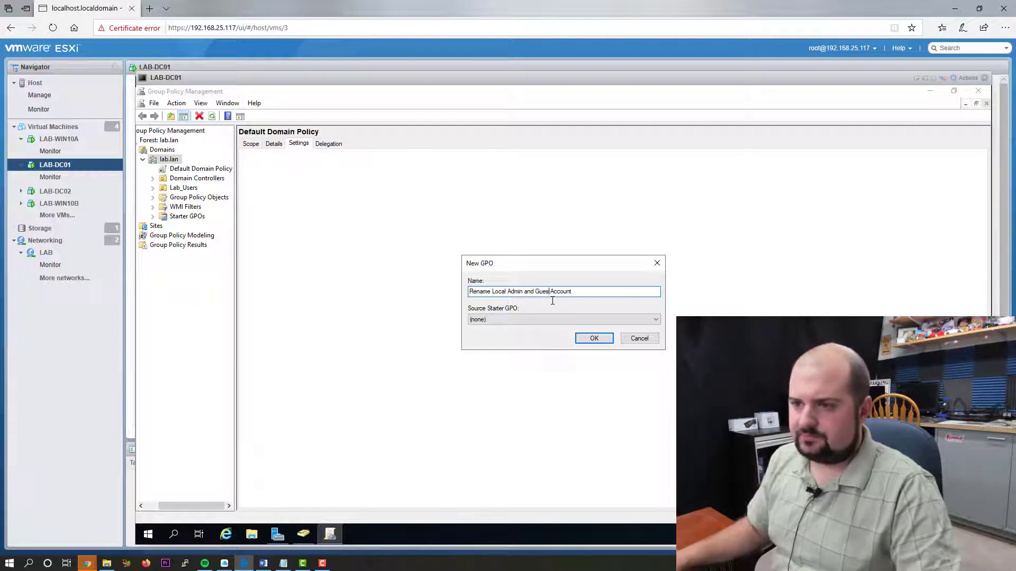
{"action": "type", "text": "t"}
{"action": "left_click", "coordinate": [597, 293]}
- Finish the GPO name, confirm creating it, and dismiss the warning messages
{"action": "type", "text": "s"}
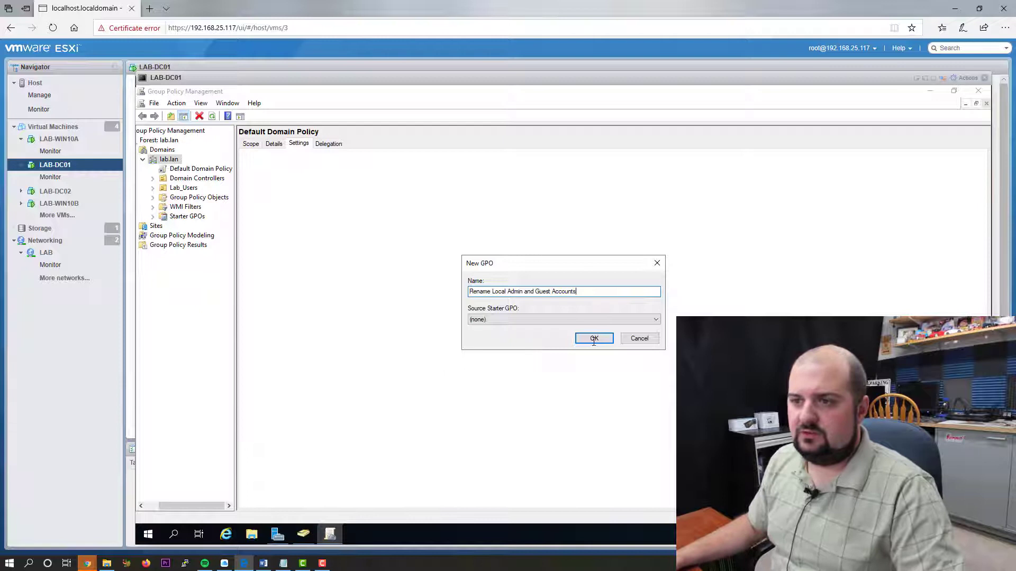
{"action": "left_click", "coordinate": [592, 338]}
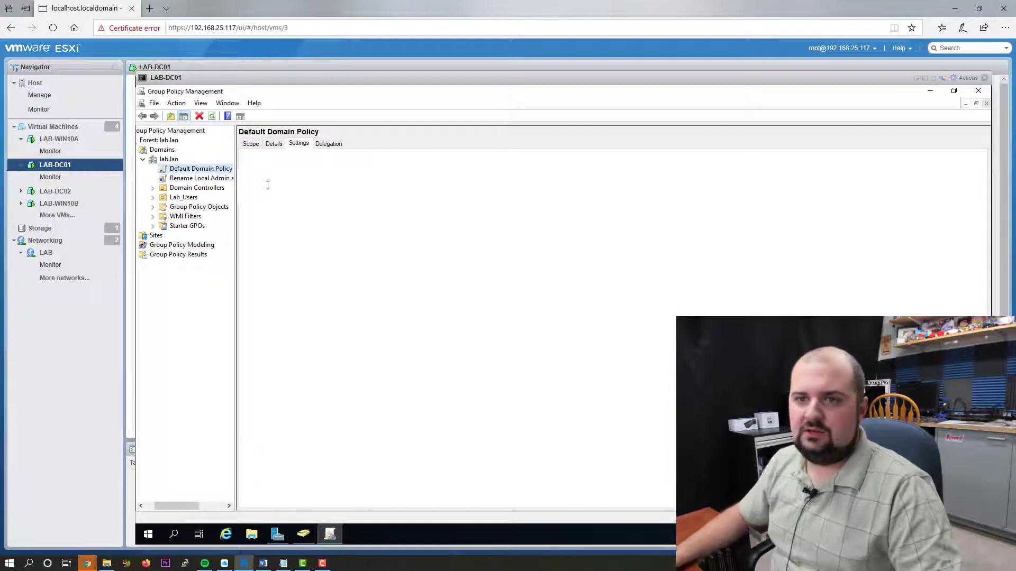
{"action": "left_click", "coordinate": [221, 180]}
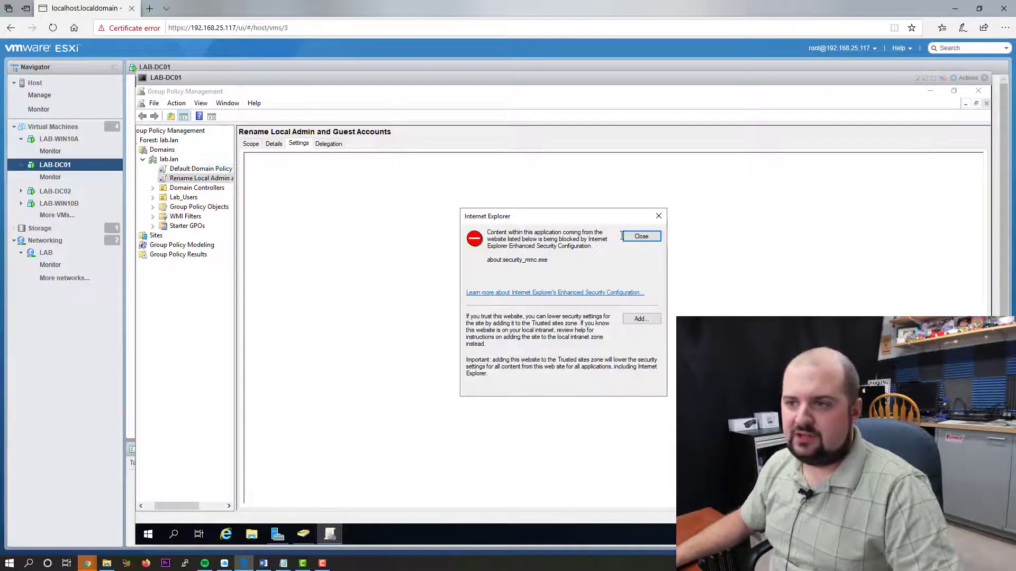
{"action": "left_click", "coordinate": [623, 236]}
{"action": "left_click", "coordinate": [637, 328]}
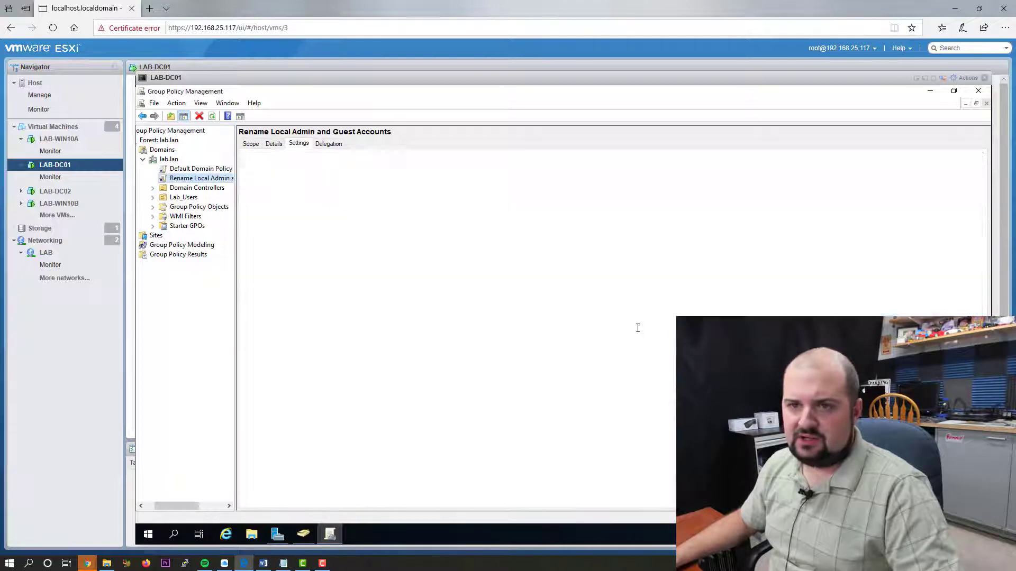
- Edit the new GPO and navigate to Windows Settings > Security Settings > Local Policies > Security Options
{"action": "right_click", "coordinate": [197, 179]}
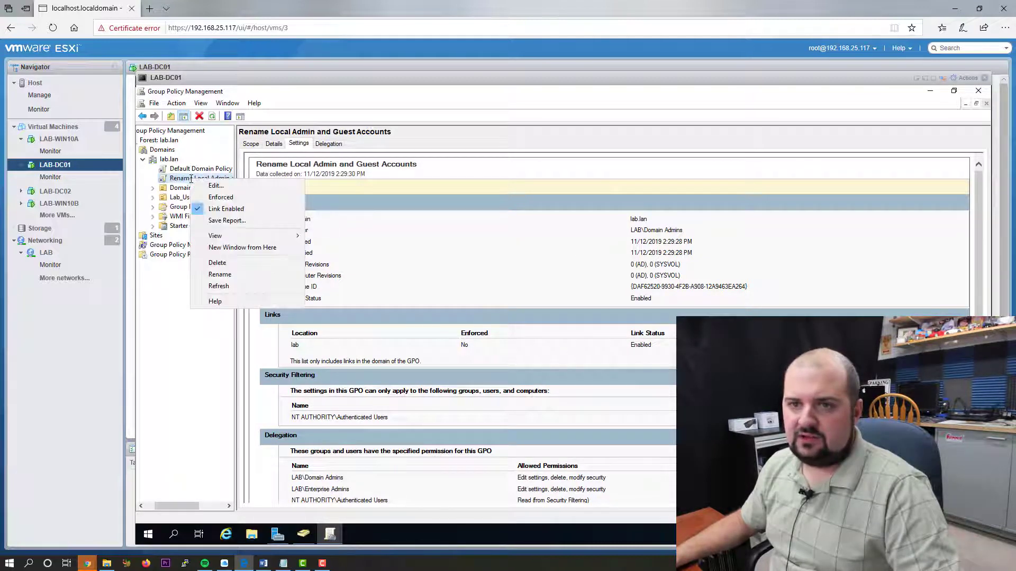
{"action": "left_click", "coordinate": [219, 186]}
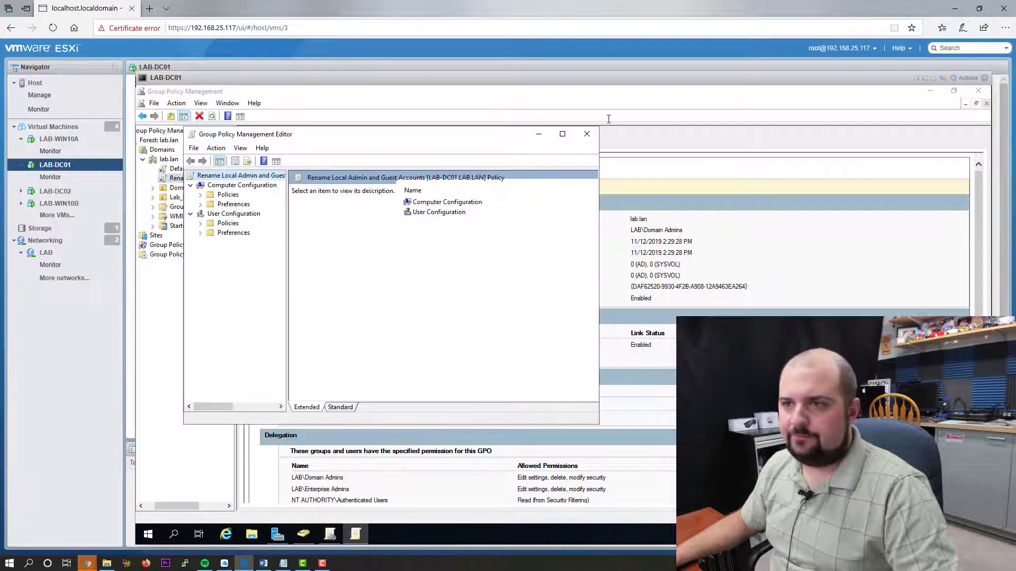
{"action": "left_click", "coordinate": [562, 133]}
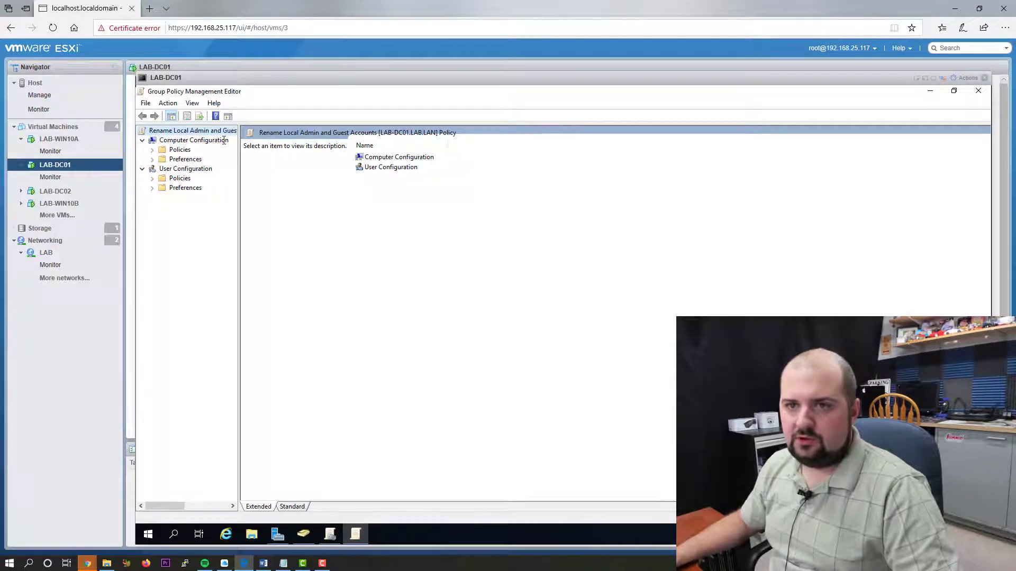
{"action": "left_click", "coordinate": [153, 150]}
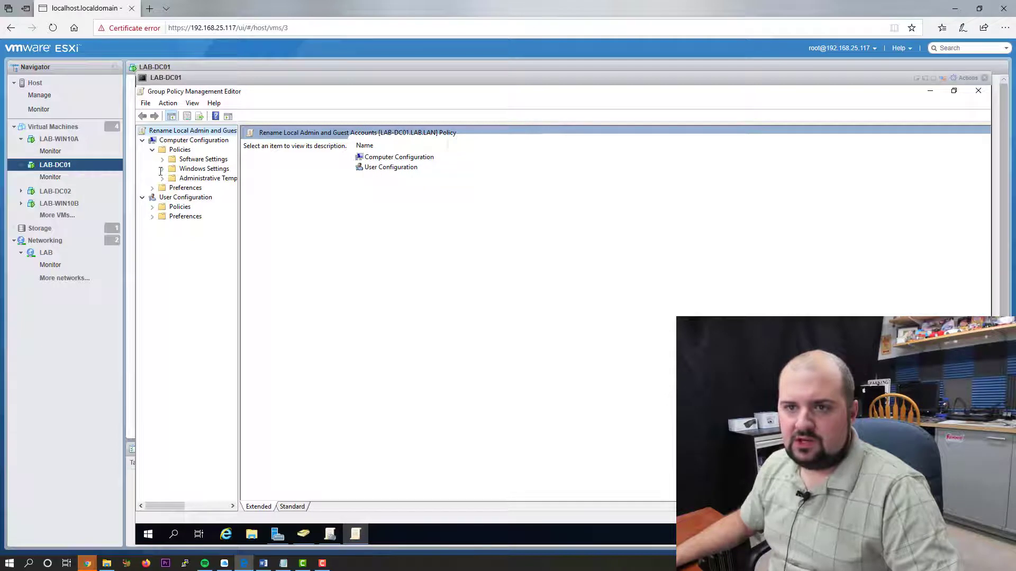
{"action": "left_click", "coordinate": [163, 169]}
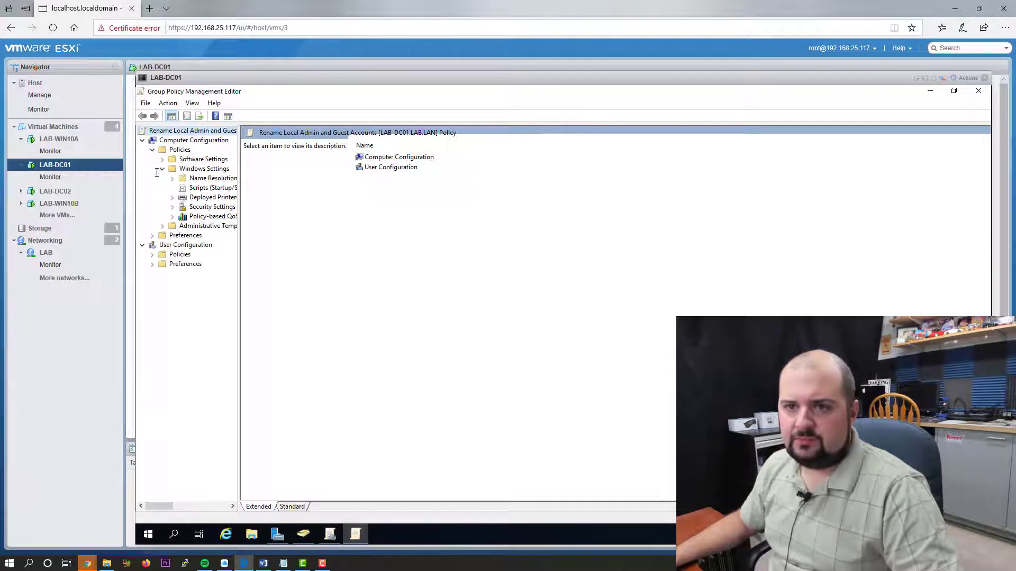
{"action": "left_click", "coordinate": [172, 207]}
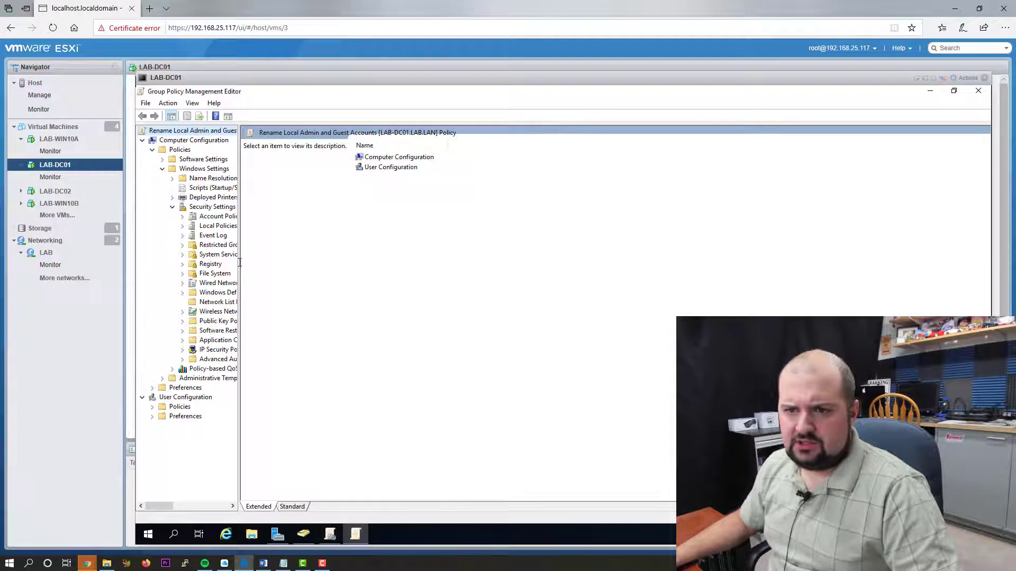
{"action": "left_click_drag", "start_coordinate": [239, 263], "coordinate": [306, 260]}
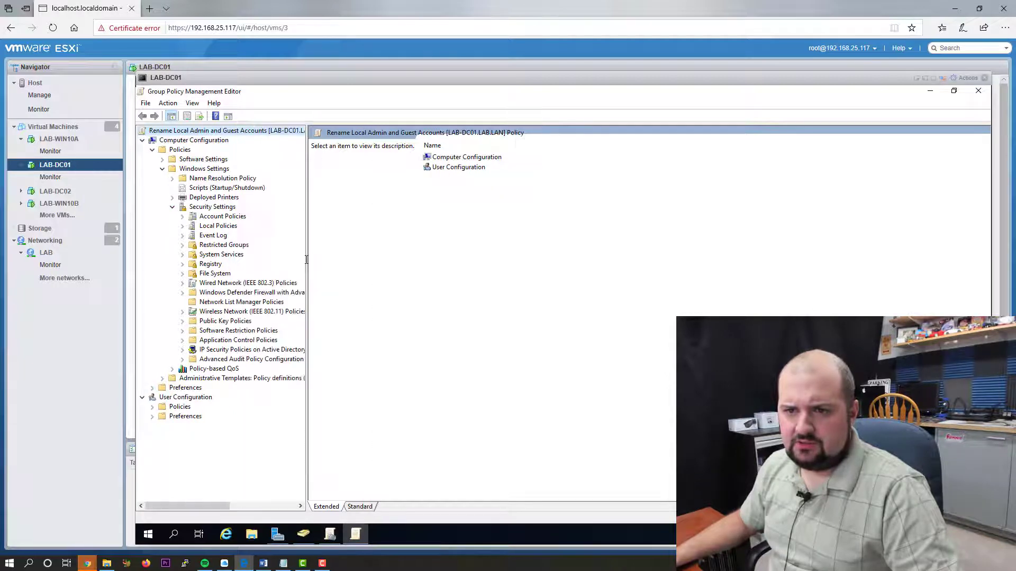
{"action": "left_click", "coordinate": [182, 226]}
{"action": "left_click", "coordinate": [231, 255]}
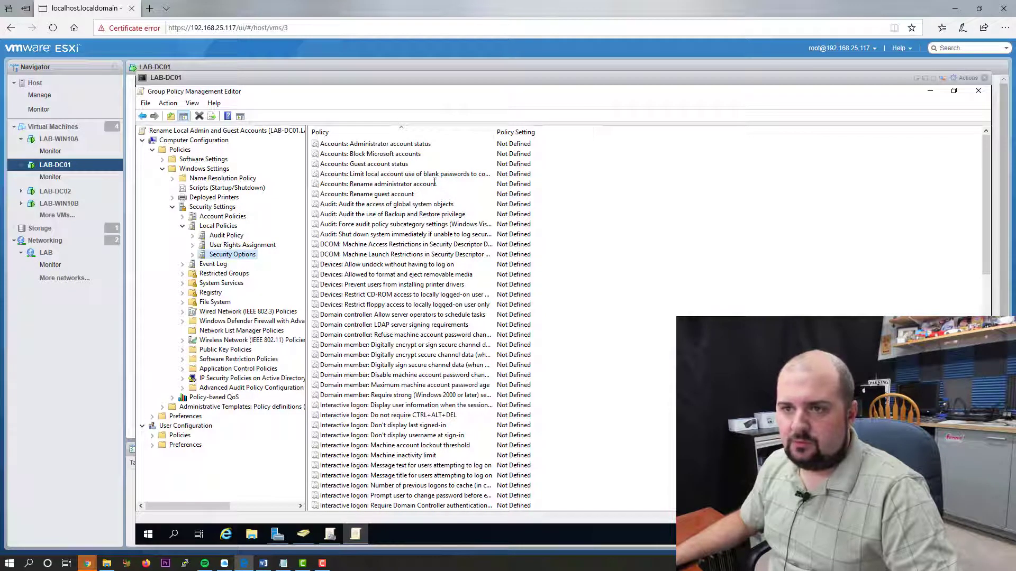
- Define the Rename administrator account policy as 'labadmin'
{"action": "double_click", "coordinate": [397, 186]}
{"action": "left_click", "coordinate": [491, 240]}
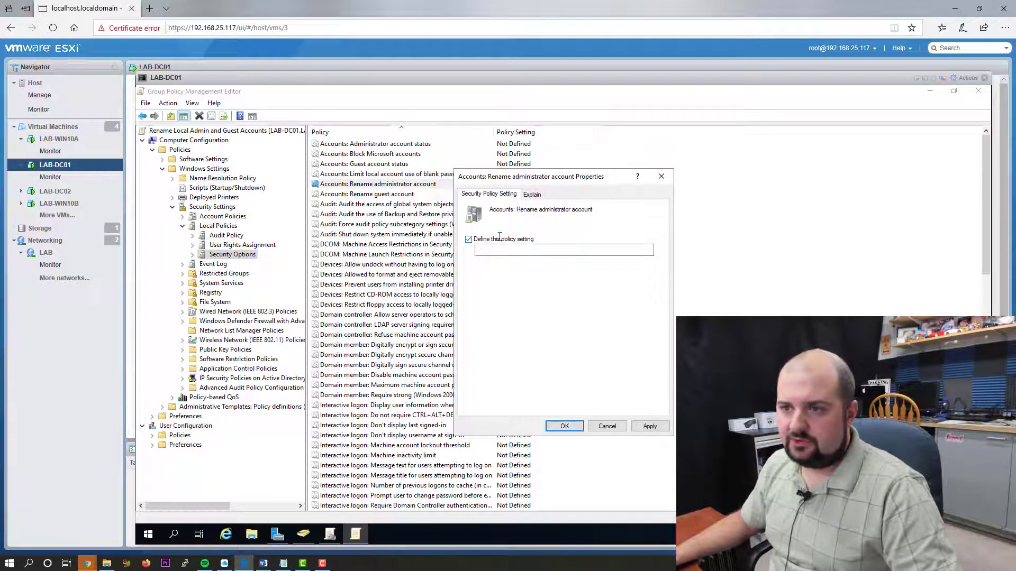
{"action": "left_click", "coordinate": [499, 253]}
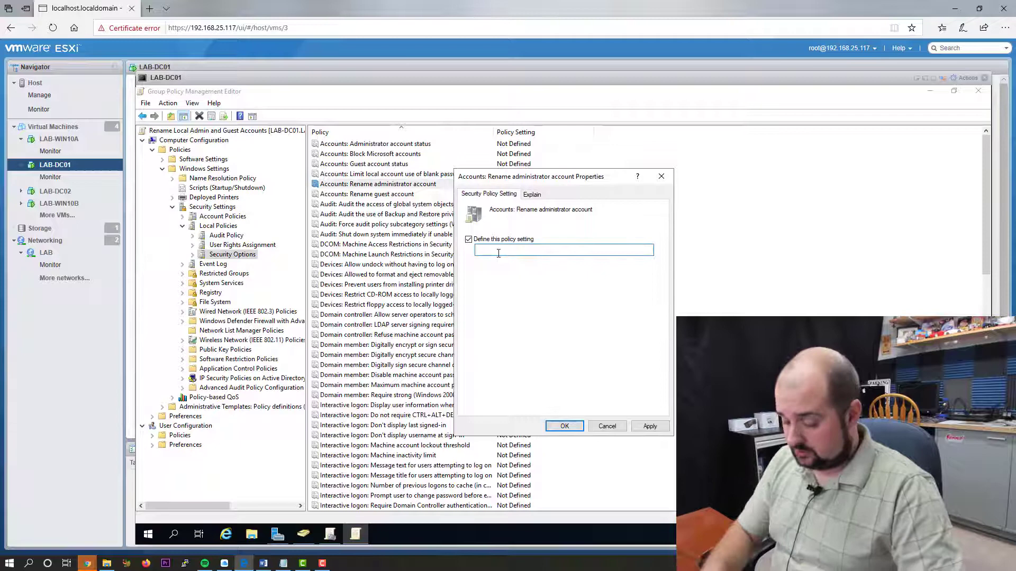
{"action": "type", "text": "labadmin"}
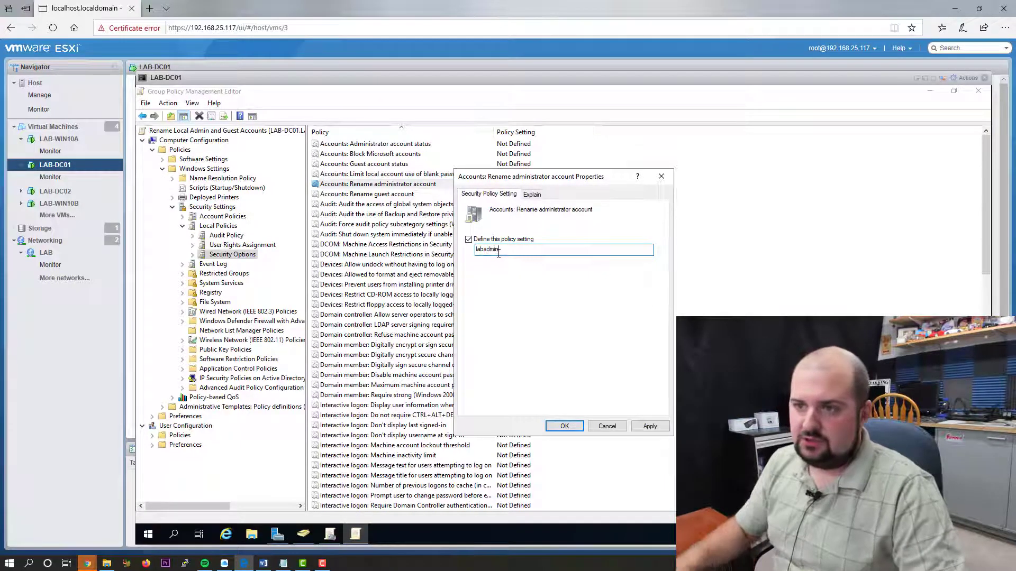
{"action": "left_click", "coordinate": [652, 430]}
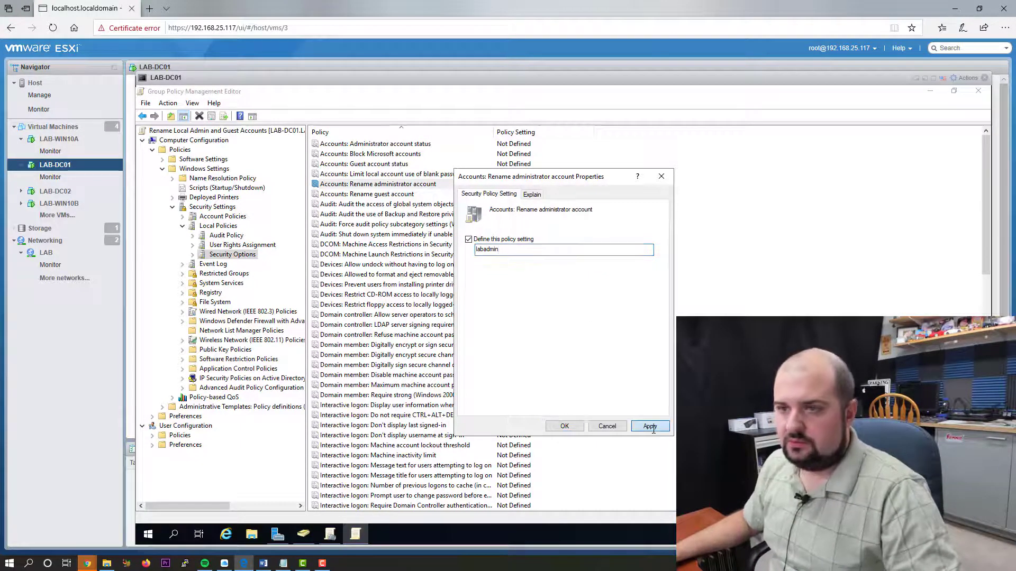
{"action": "left_click", "coordinate": [569, 425]}
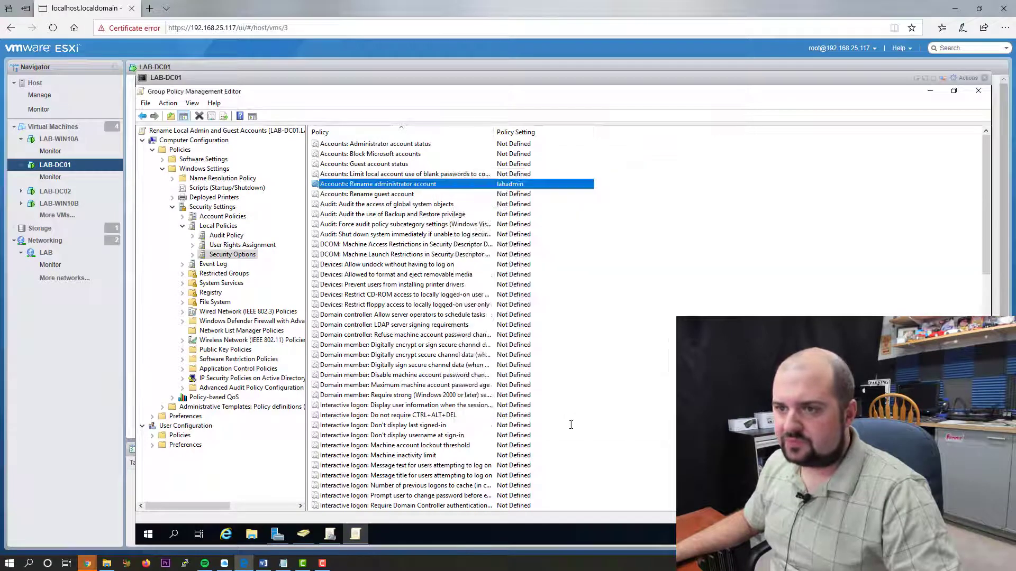
- Define the Rename guest account policy as 'labguest'
{"action": "double_click", "coordinate": [370, 194]}
{"action": "left_click", "coordinate": [469, 239]}
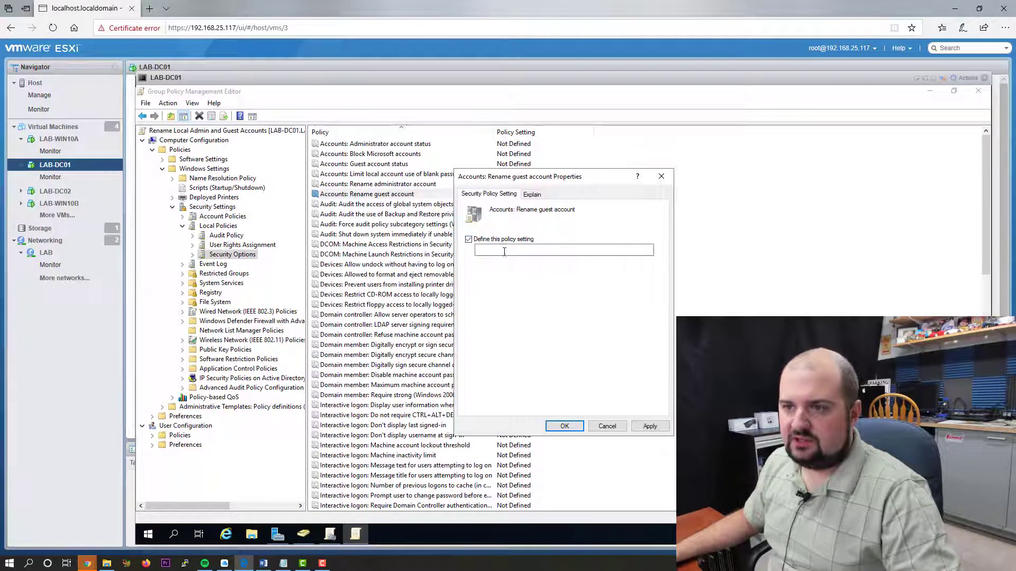
{"action": "left_click", "coordinate": [504, 252]}
{"action": "type", "text": "lab"}
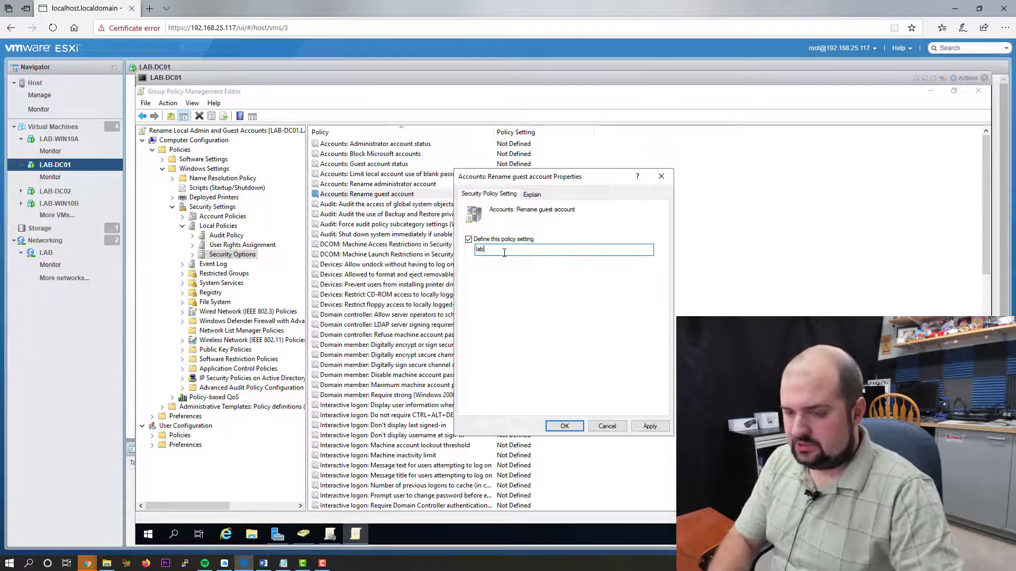
{"action": "type", "text": "guest"}
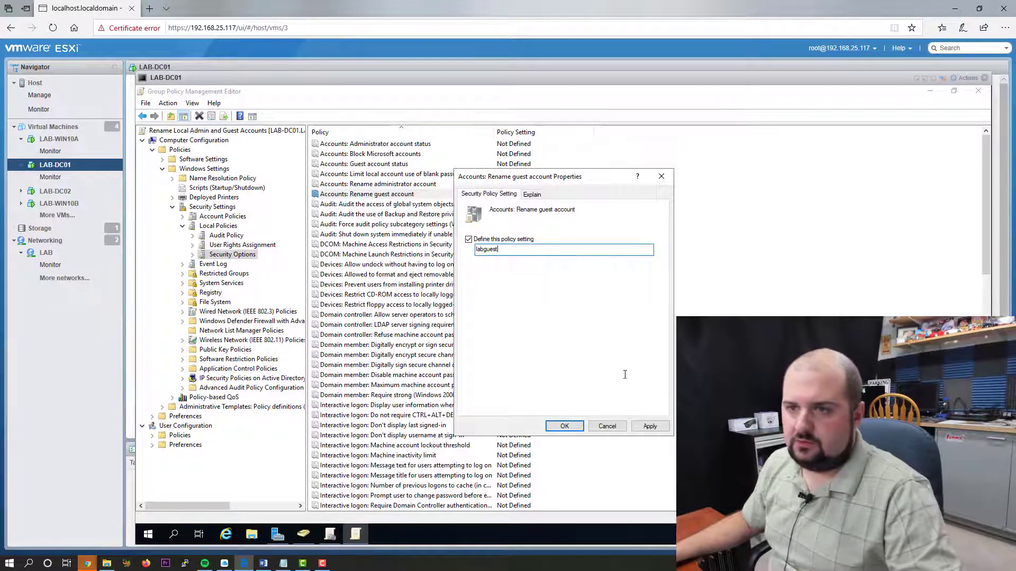
{"action": "left_click", "coordinate": [651, 427]}
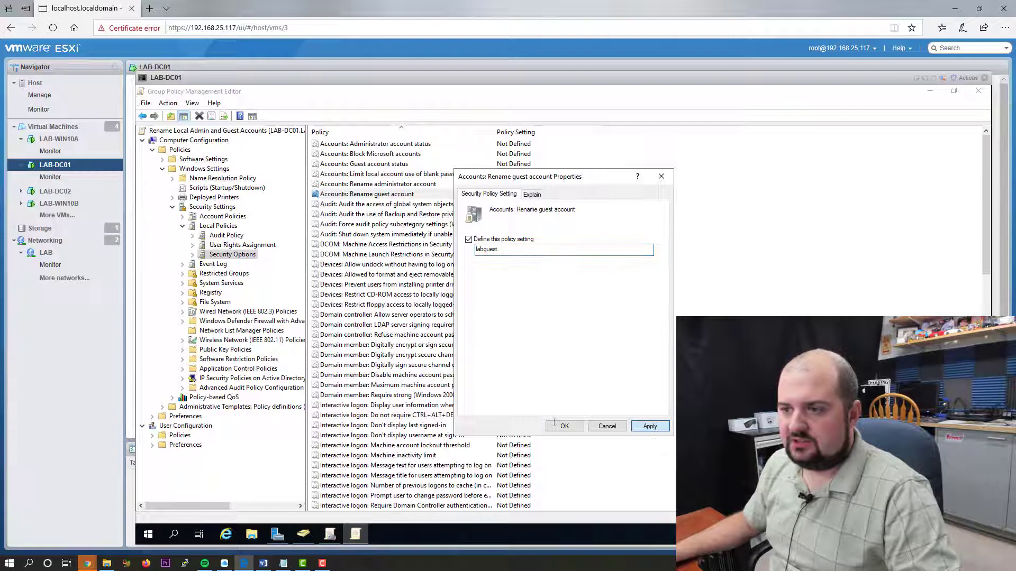
{"action": "left_click", "coordinate": [561, 425]}
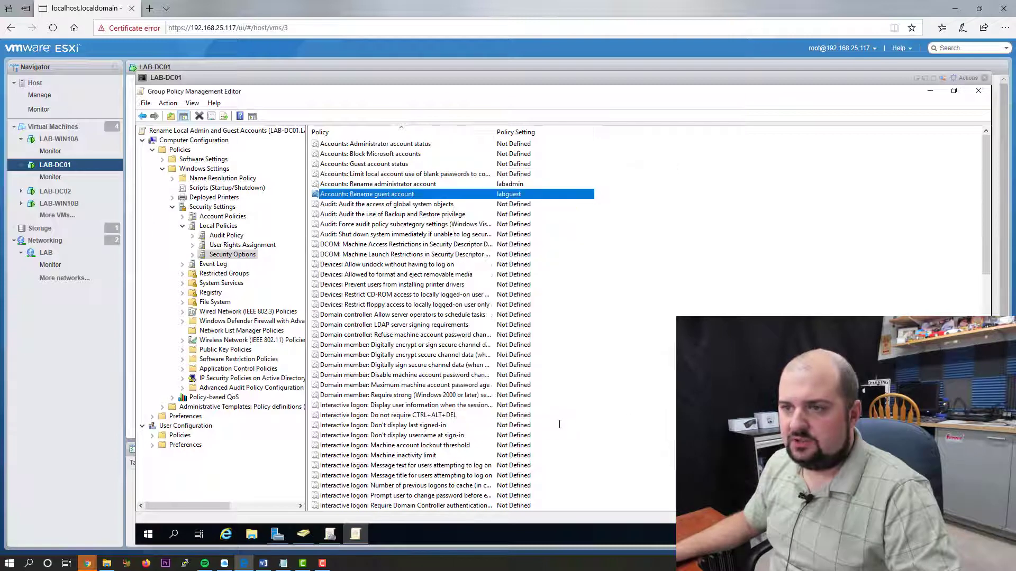
- Set Accounts: Guest account status to Disabled and close the domain controller's console
{"action": "double_click", "coordinate": [373, 164]}
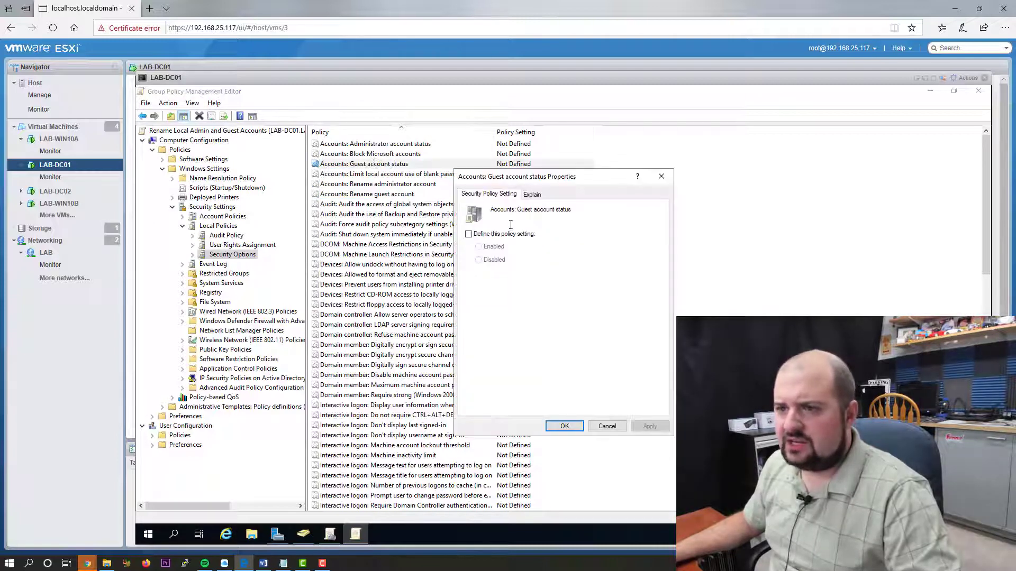
{"action": "left_click", "coordinate": [485, 235]}
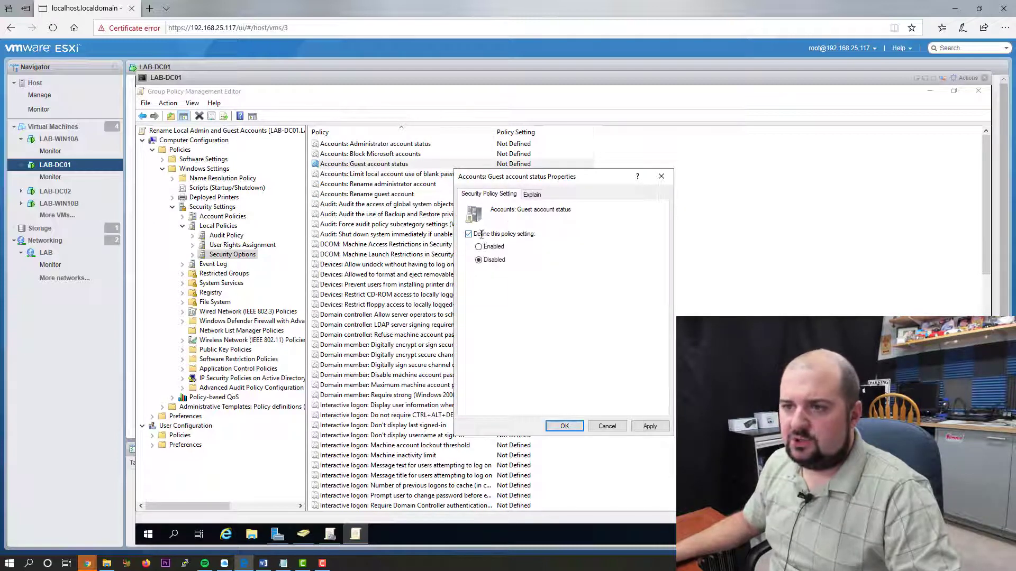
{"action": "left_click", "coordinate": [653, 427]}
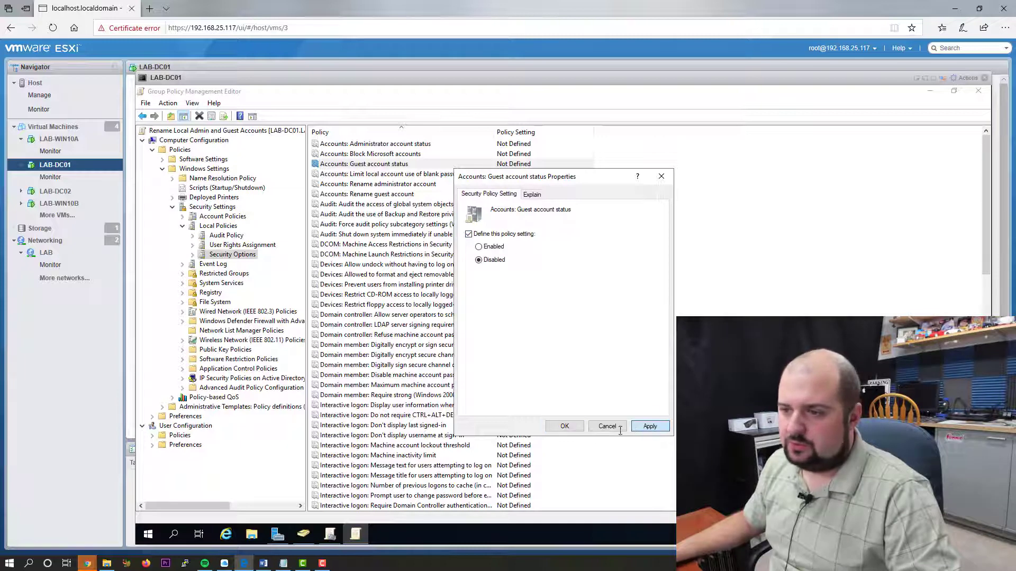
{"action": "left_click", "coordinate": [564, 426]}
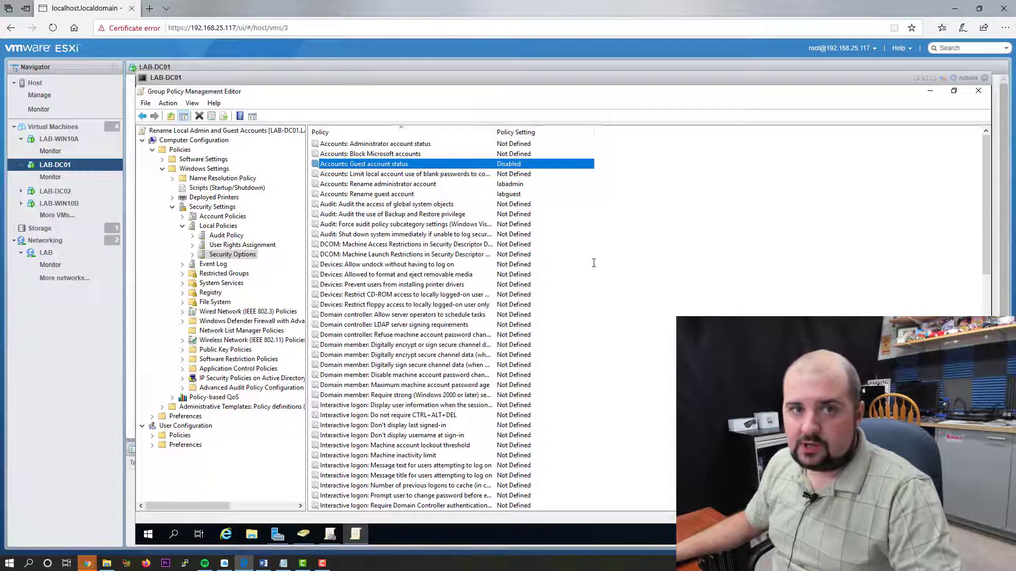
{"action": "left_click", "coordinate": [984, 78]}
- Open the LAB-WIN10A browser console and go to the Other user sign-in
{"action": "left_click", "coordinate": [58, 139]}
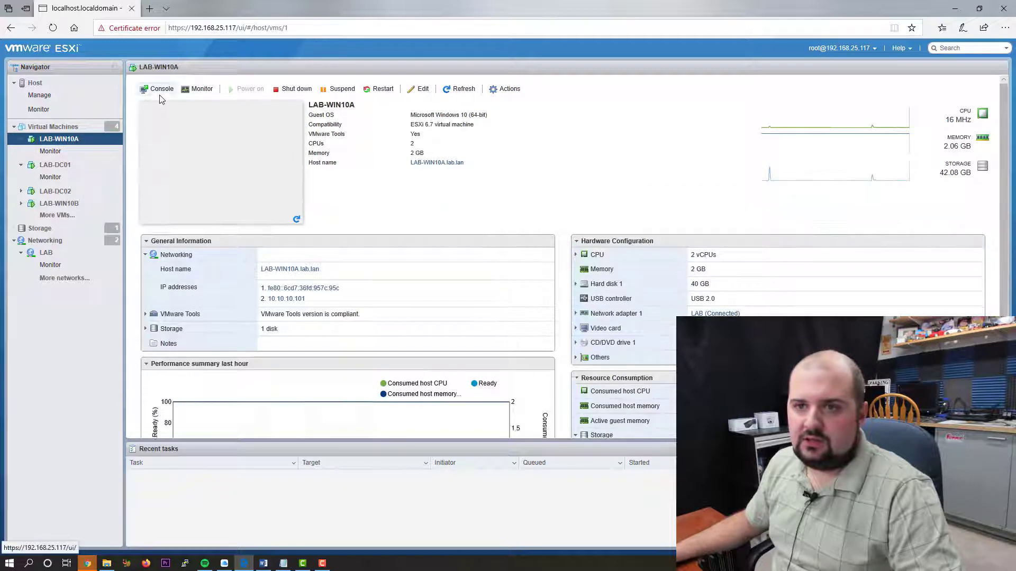
{"action": "left_click", "coordinate": [170, 90]}
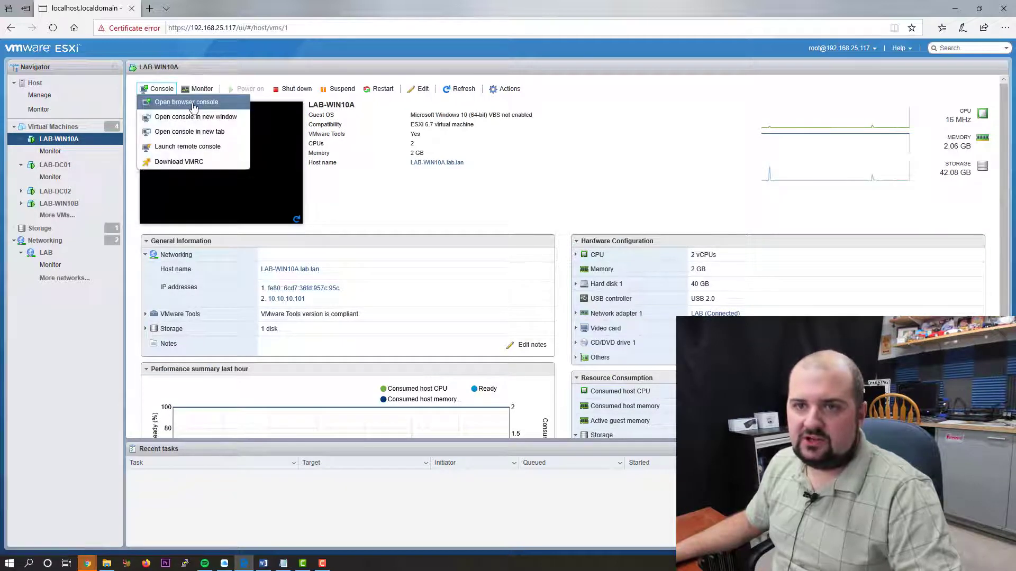
{"action": "left_click", "coordinate": [200, 100]}
{"action": "left_click", "coordinate": [354, 219]}
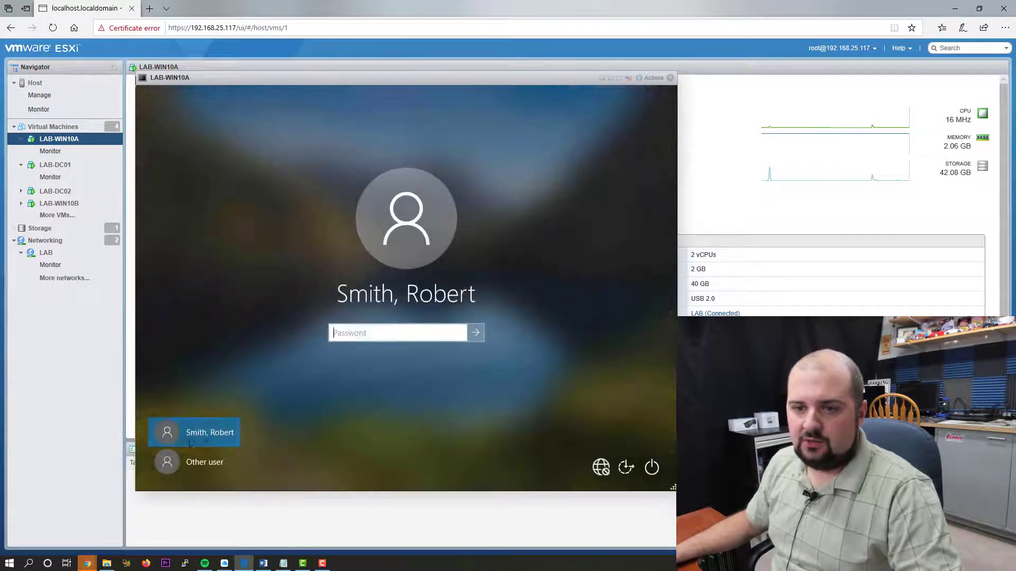
{"action": "left_click", "coordinate": [194, 462]}
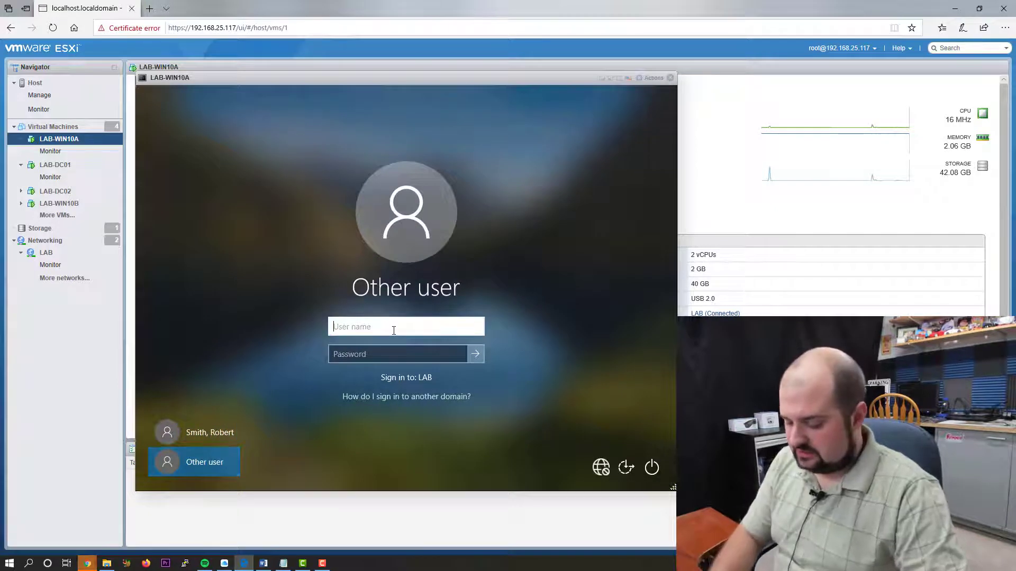
- Attempt signing in as 'administrator' with the account password; the password is rejected
{"action": "type", "text": "adm"}
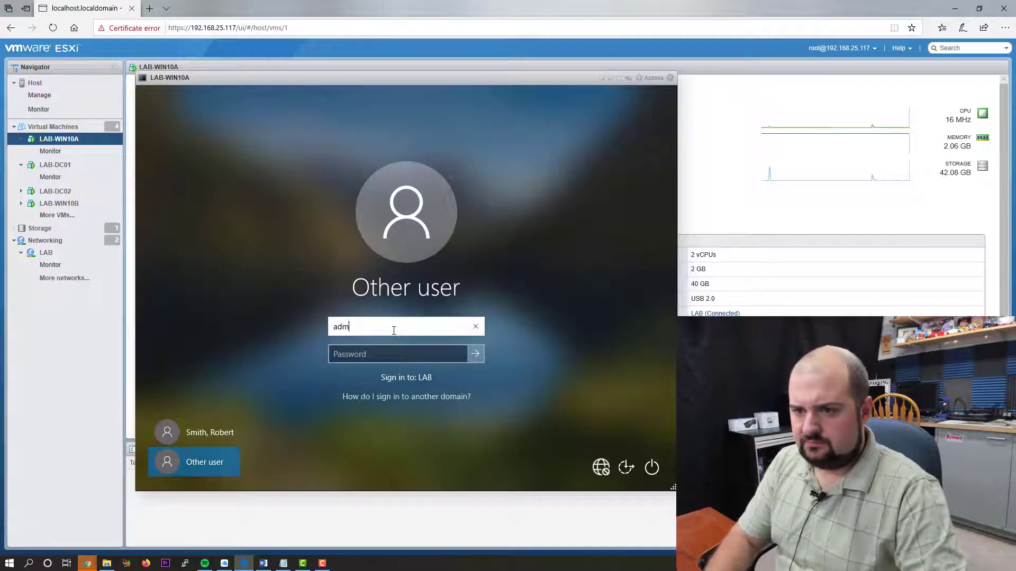
{"action": "type", "text": "inistrator"}
{"action": "key", "text": "Tab"}
{"action": "type", "text": "*********"}
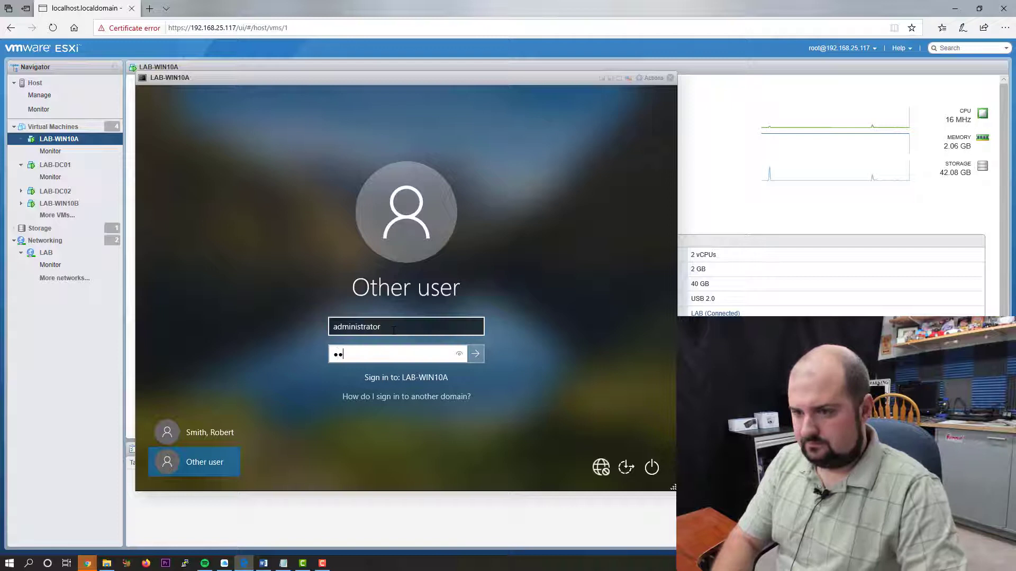
{"action": "type", "text": "***"}
{"action": "key", "text": "Return"}
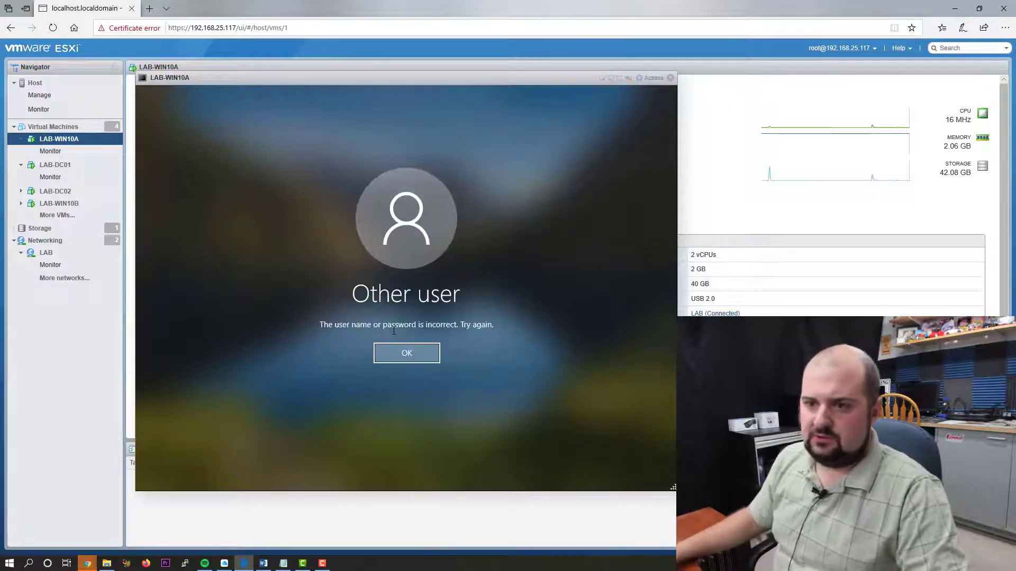
{"action": "key", "text": "Return"}
- Sign in as 'lab\administrator' with the account password
{"action": "key", "text": "shift+Tab"}
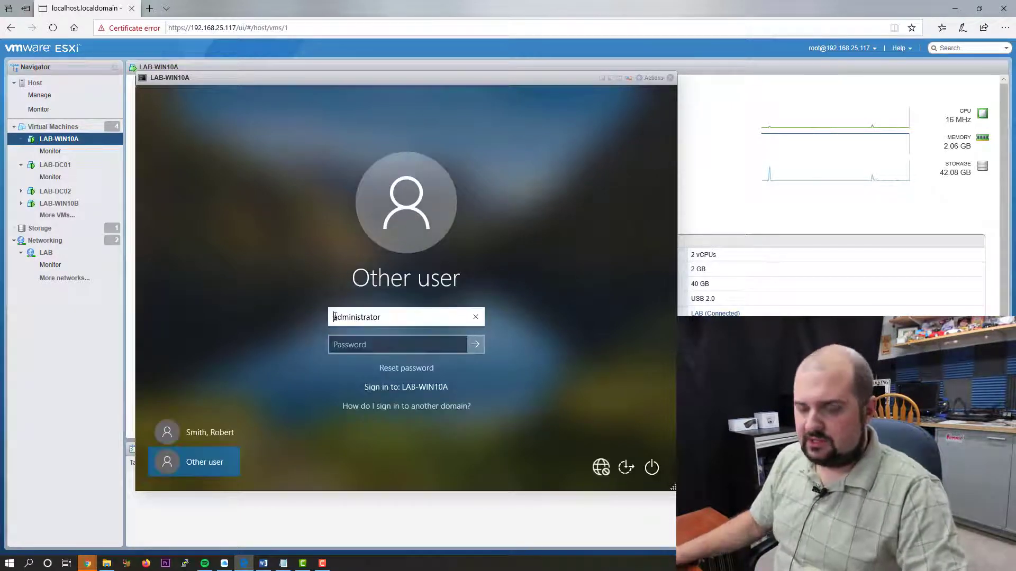
{"action": "left_click", "coordinate": [335, 317]}
{"action": "type", "text": "lab\\"}
{"action": "key", "text": "Tab"}
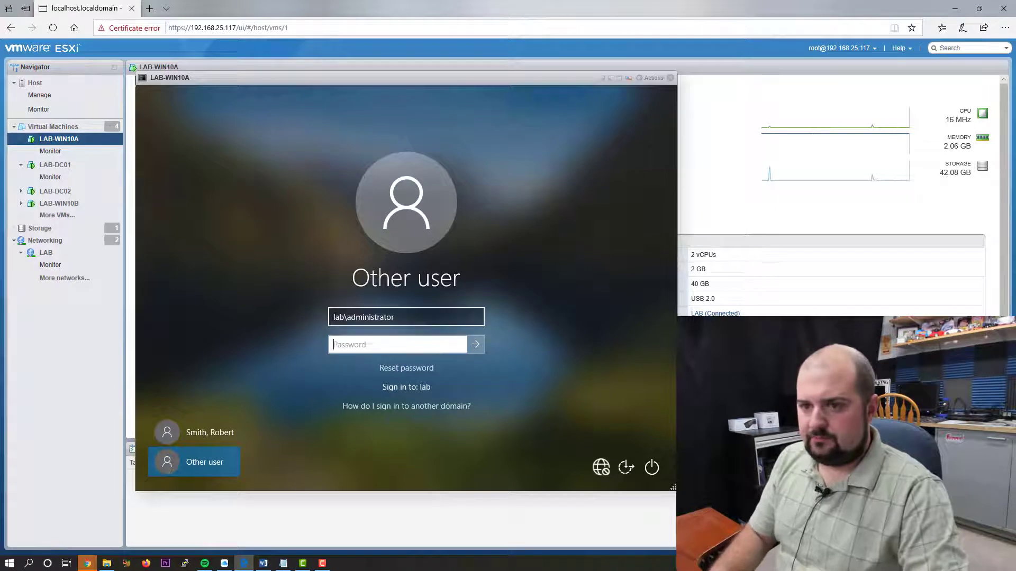
{"action": "type", "text": "************"}
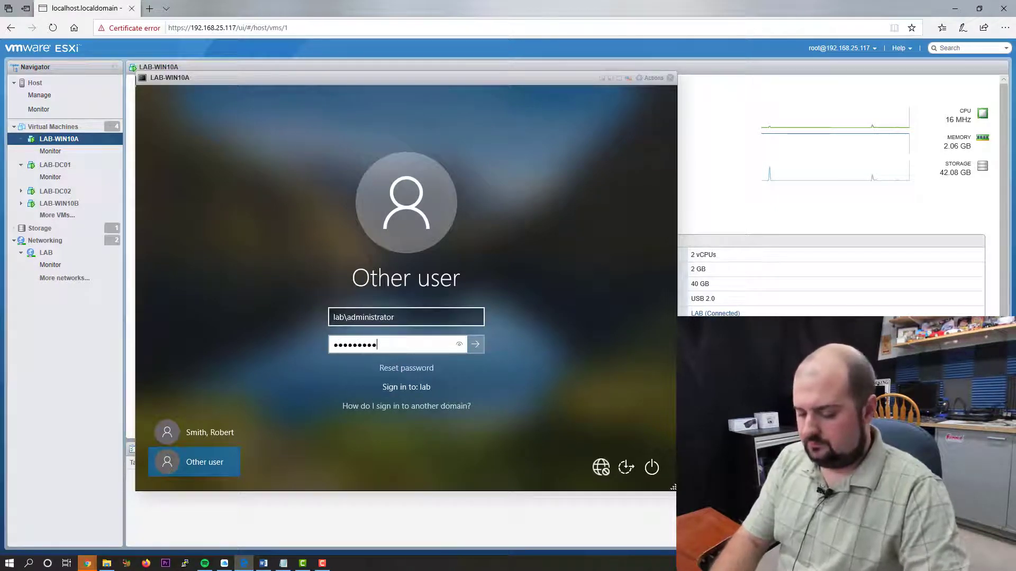
{"action": "key", "text": "Return"}
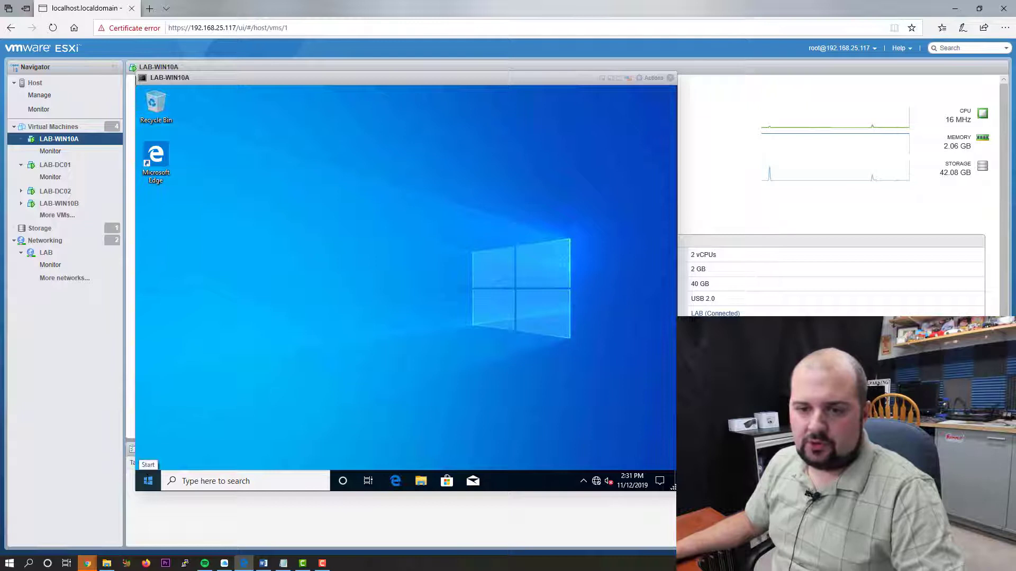
- Open Control Panel from Run with 'control panel' and view it by Small icons
{"action": "right_click", "coordinate": [148, 480]}
{"action": "left_click", "coordinate": [177, 422]}
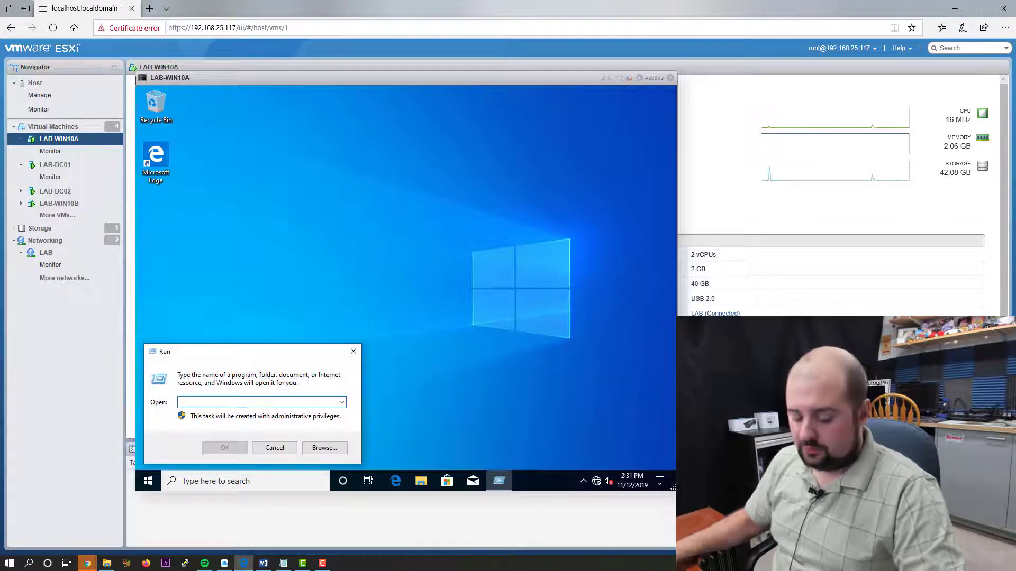
{"action": "type", "text": "contro"}
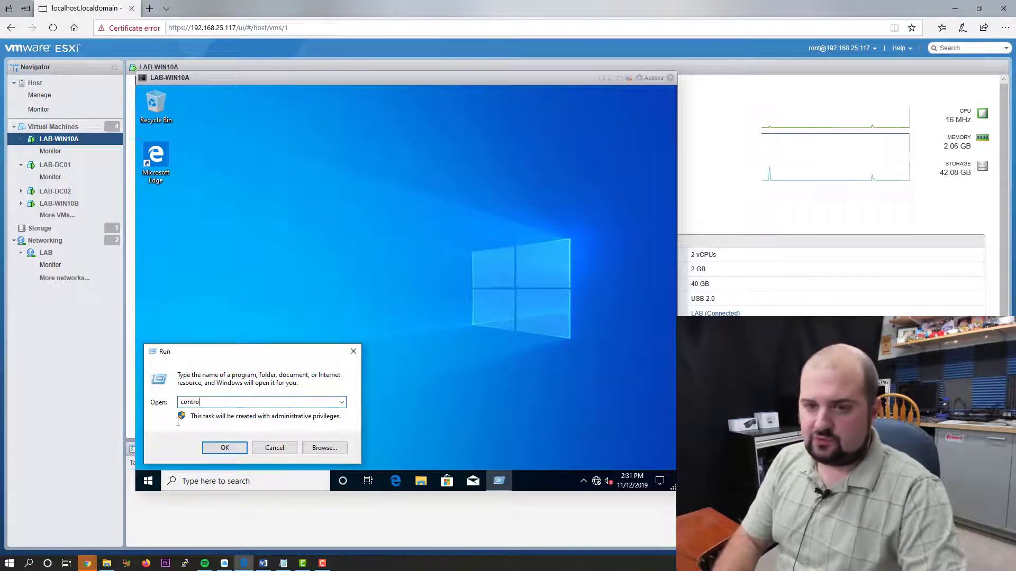
{"action": "type", "text": "l panel"}
{"action": "key", "text": "Return"}
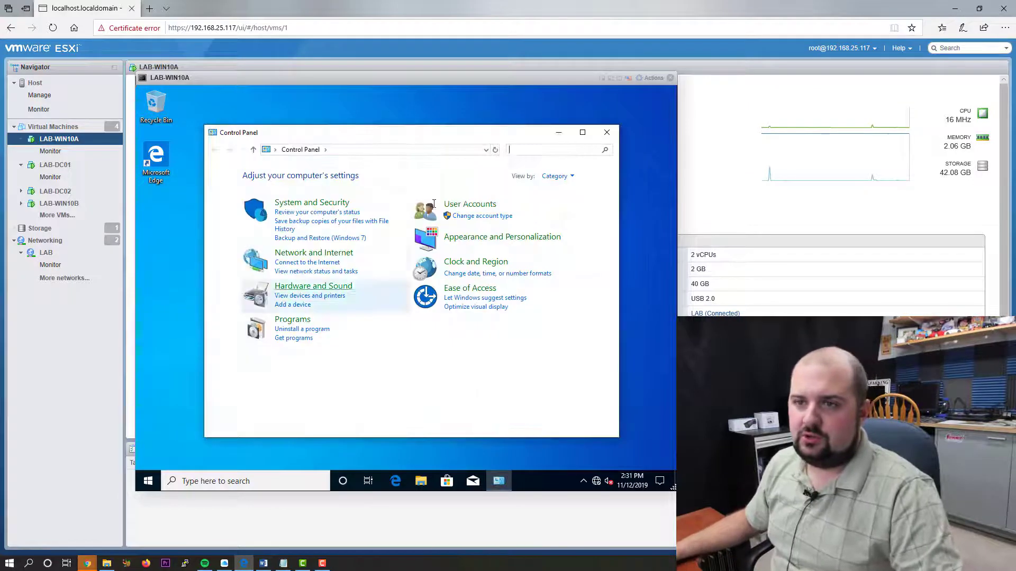
{"action": "left_click", "coordinate": [556, 176]}
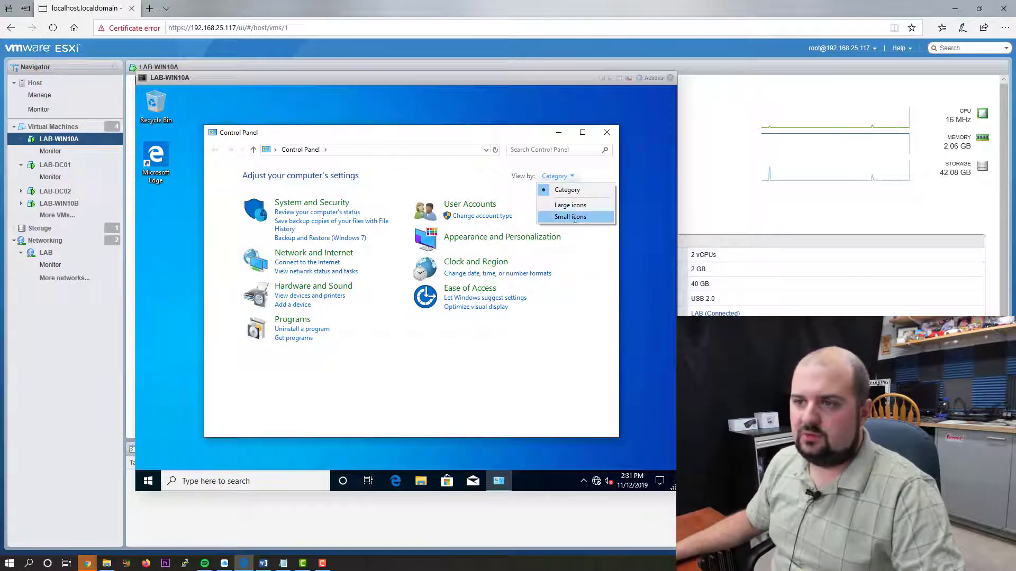
{"action": "left_click", "coordinate": [571, 217]}
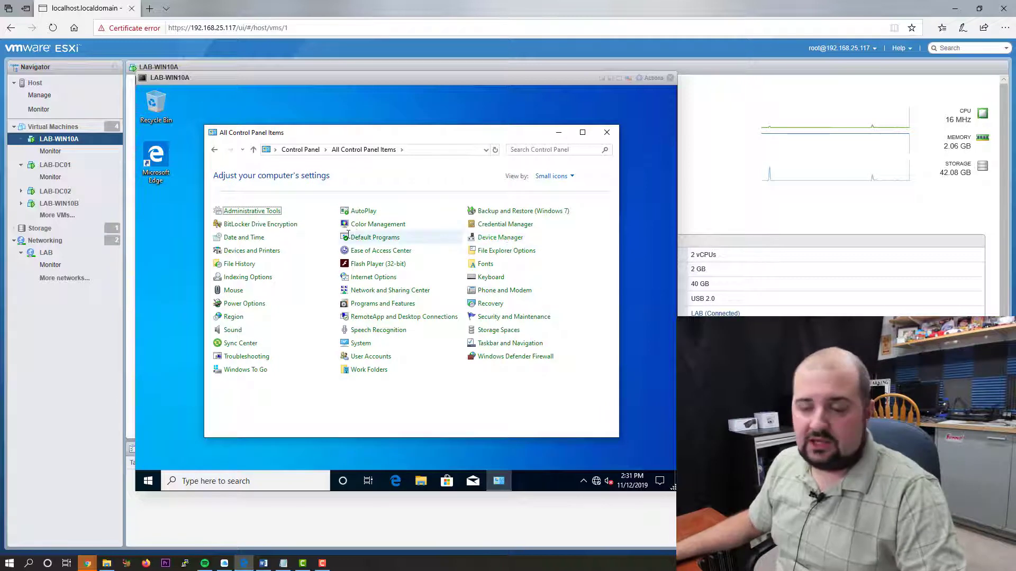
- Launch Computer Management from Administrative Tools
{"action": "left_click", "coordinate": [254, 211]}
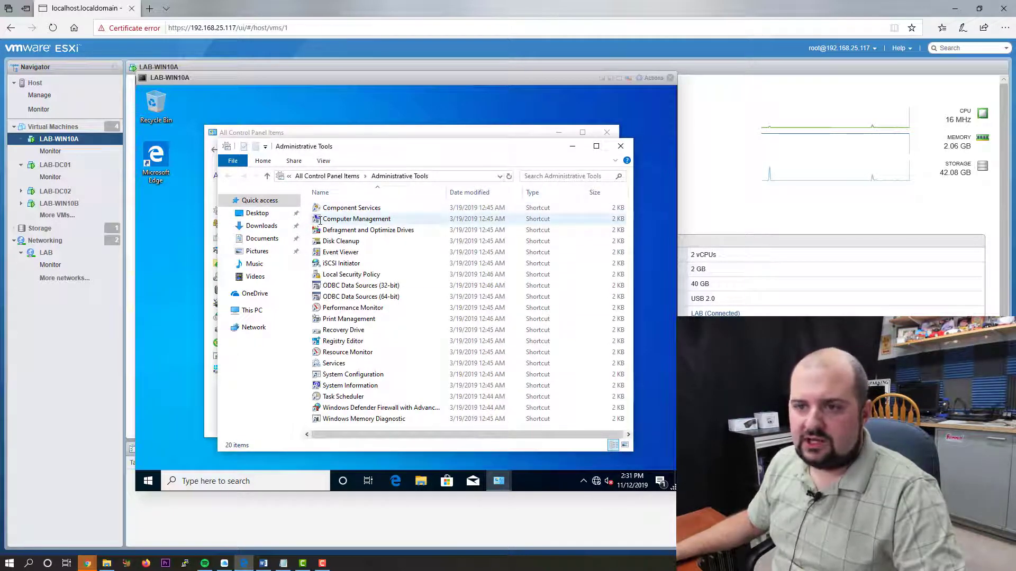
{"action": "left_click", "coordinate": [370, 219]}
{"action": "double_click", "coordinate": [370, 219]}
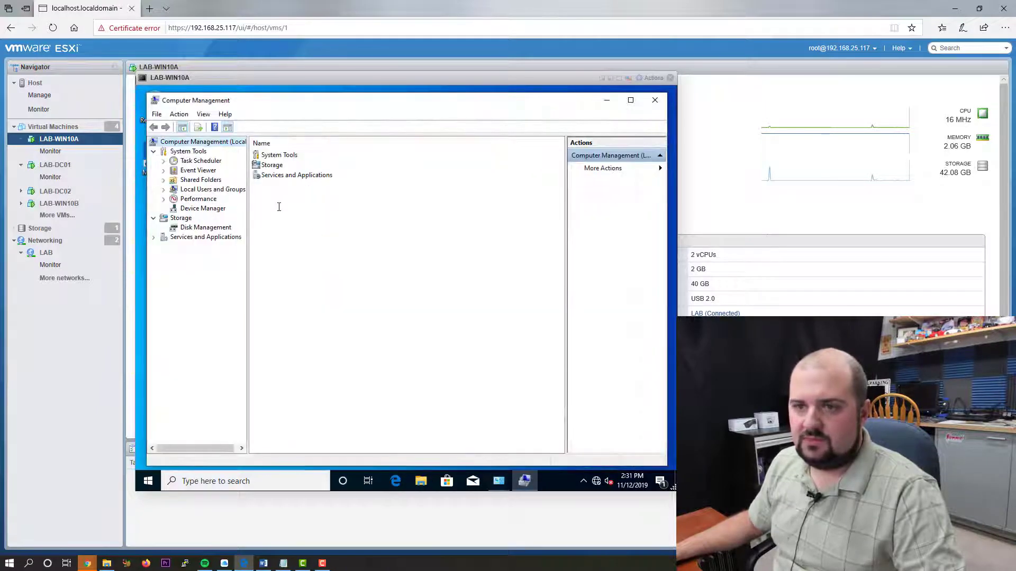
- Show Local Users and Groups > Users, listing Administrator, Guest and other local accounts
{"action": "left_click", "coordinate": [164, 190]}
{"action": "left_click", "coordinate": [197, 199]}
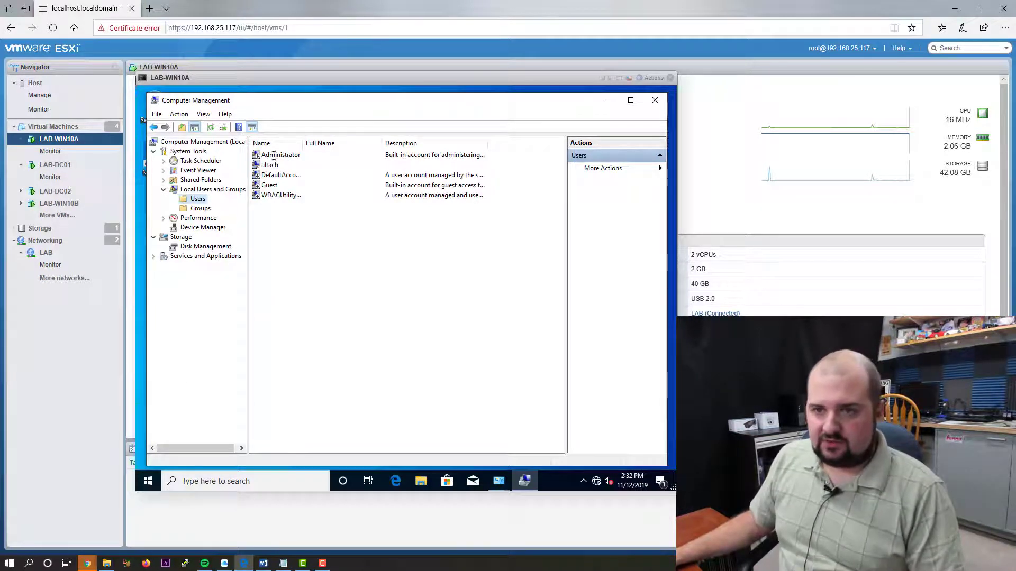
- Run 'gpupdate /force' in an administrator Windows PowerShell
{"action": "left_click", "coordinate": [148, 480]}
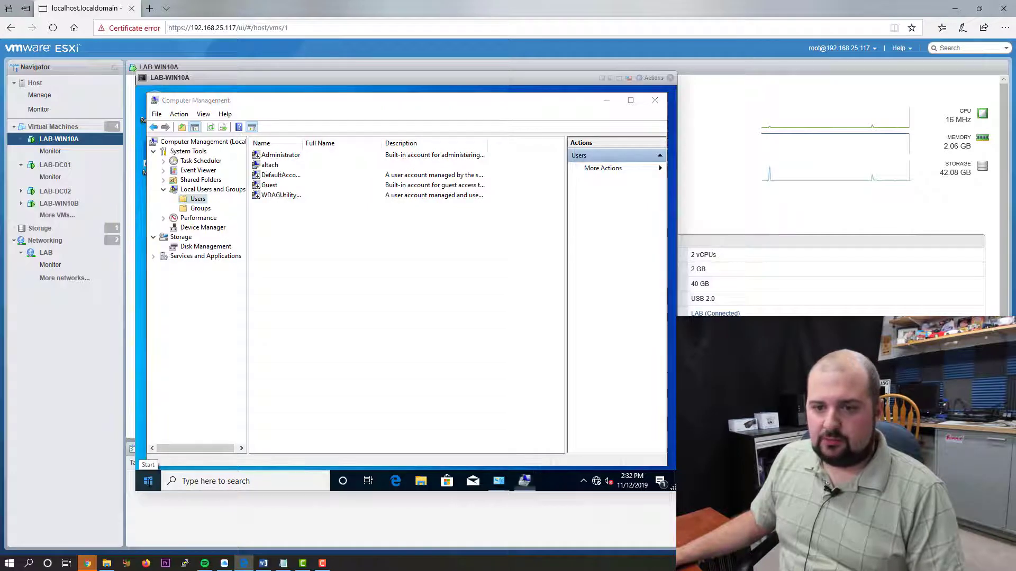
{"action": "right_click", "coordinate": [148, 481]}
{"action": "left_click", "coordinate": [190, 342]}
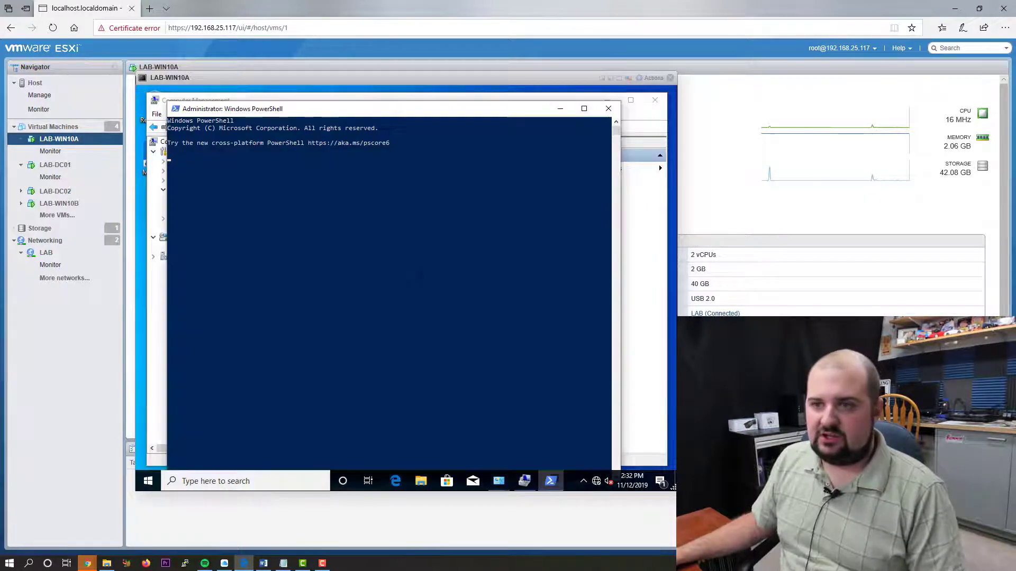
{"action": "left_click", "coordinate": [332, 283]}
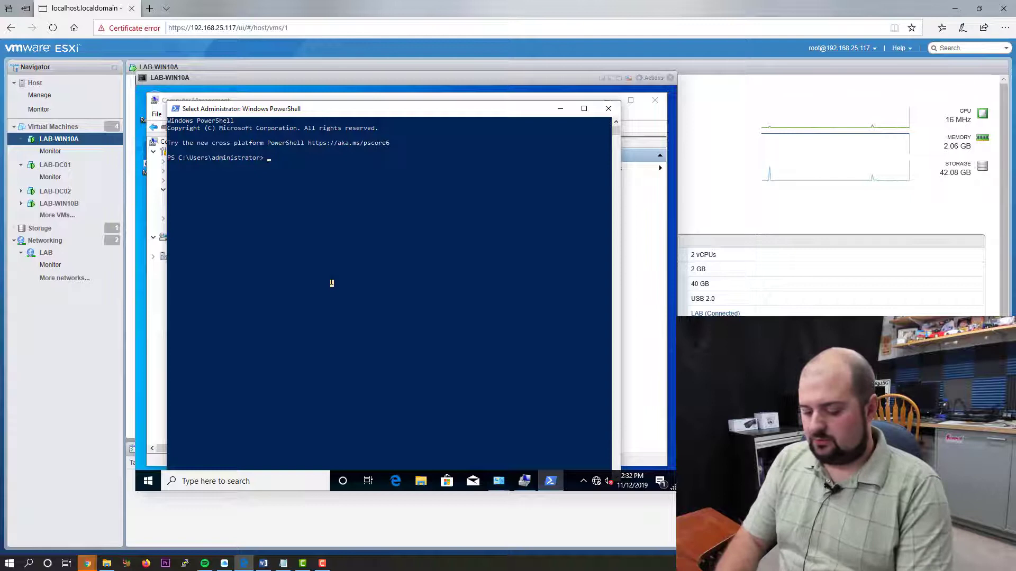
{"action": "type", "text": "gpupdate"}
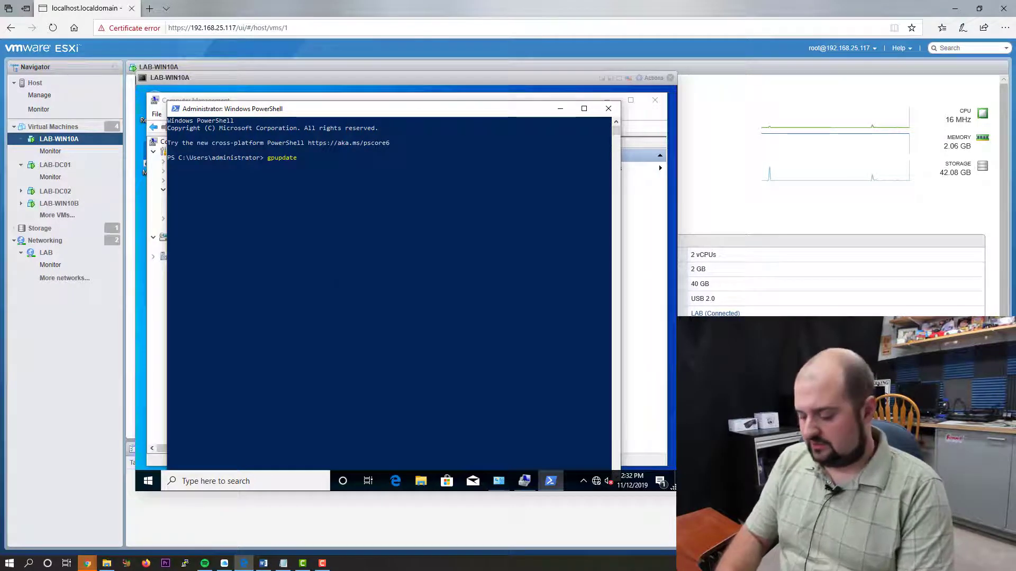
{"action": "type", "text": " /force"}
{"action": "key", "text": "Return"}
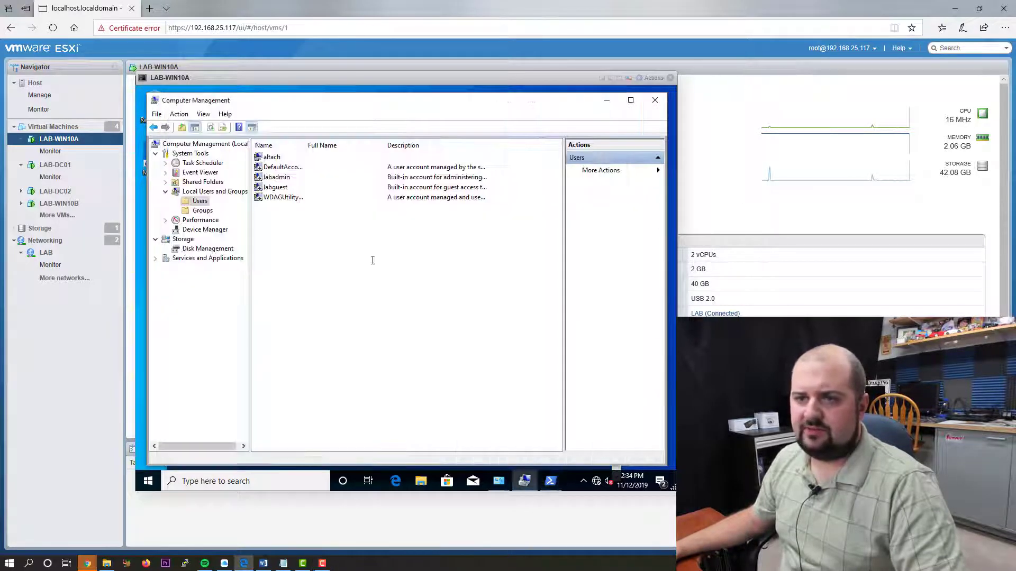
{"action": "key", "text": "alt+Tab"}
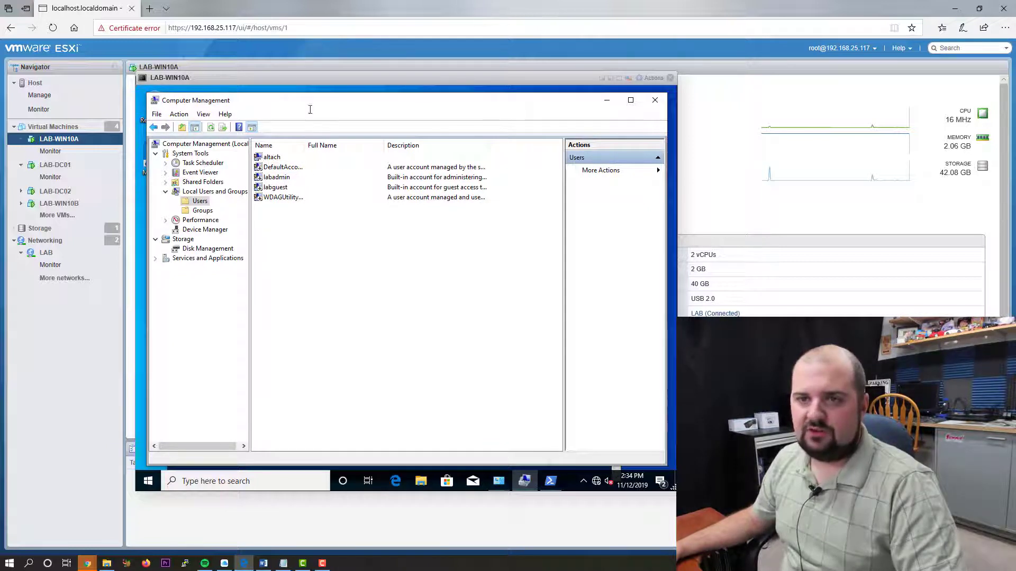
{"action": "key", "text": "alt+Tab"}
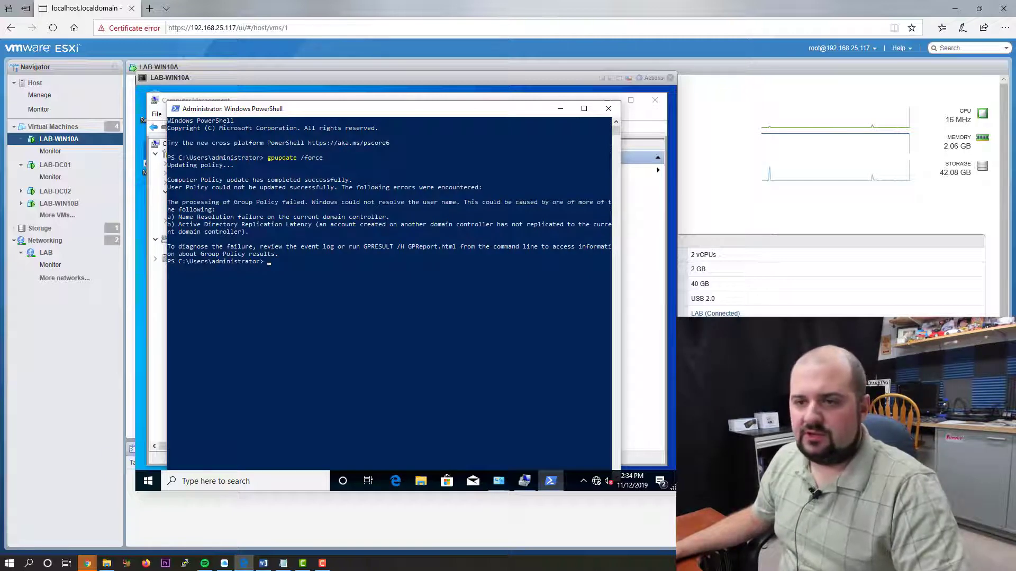
{"action": "left_click", "coordinate": [562, 109]}
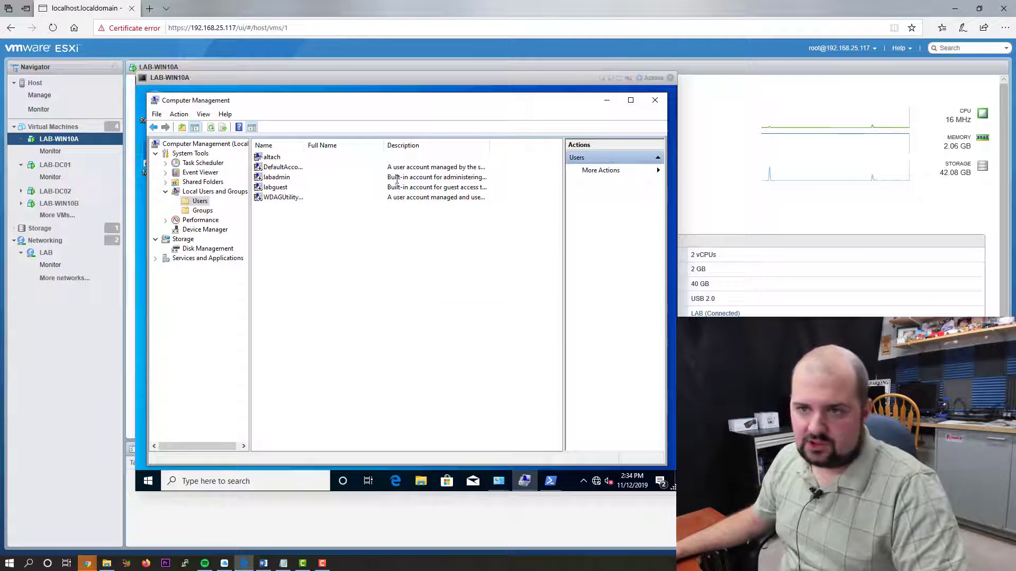